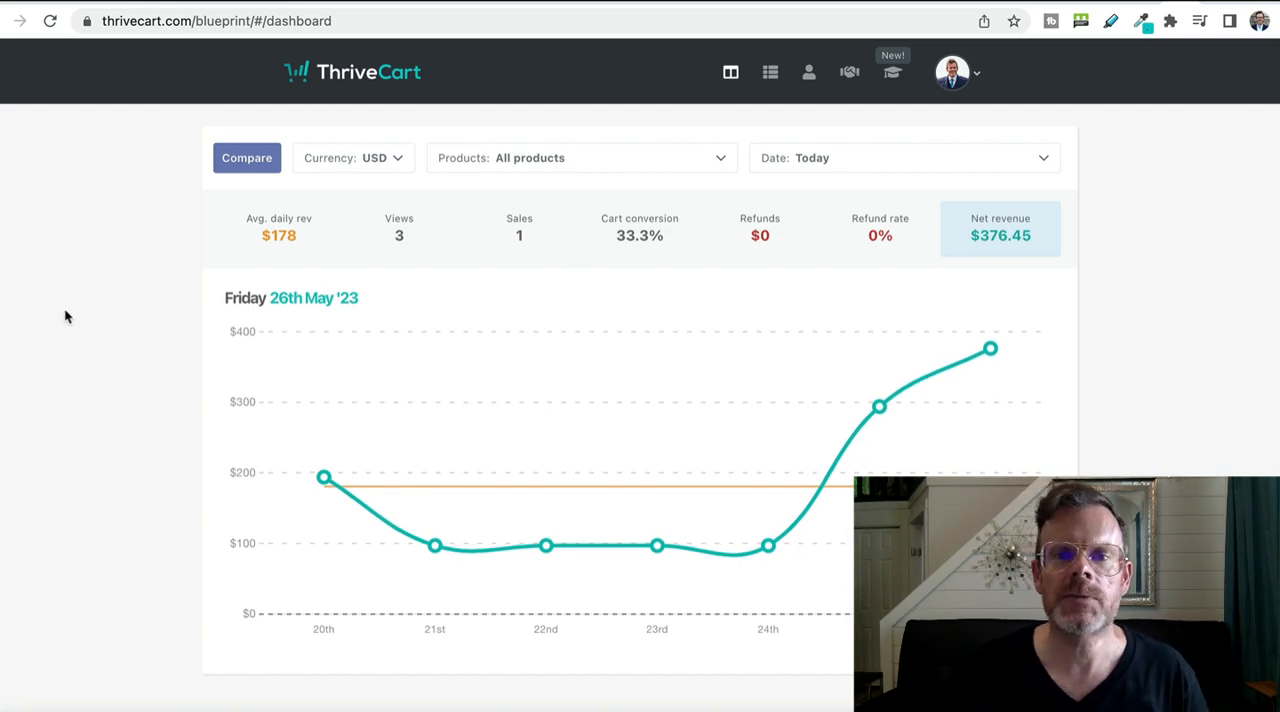
Create a new digital product, naming and labelling it Demo, with demo2 as its checkout page URL.
{"action": "left_click", "coordinate": [772, 80]}
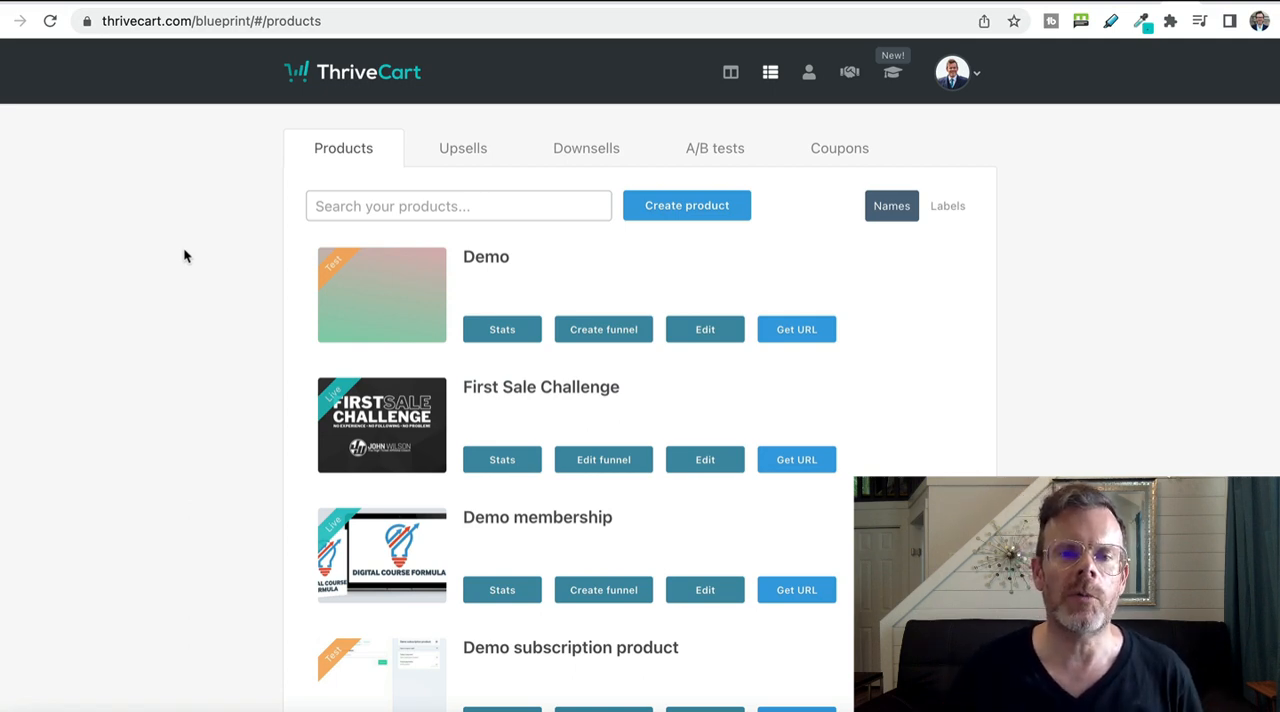
{"action": "left_click", "coordinate": [701, 213]}
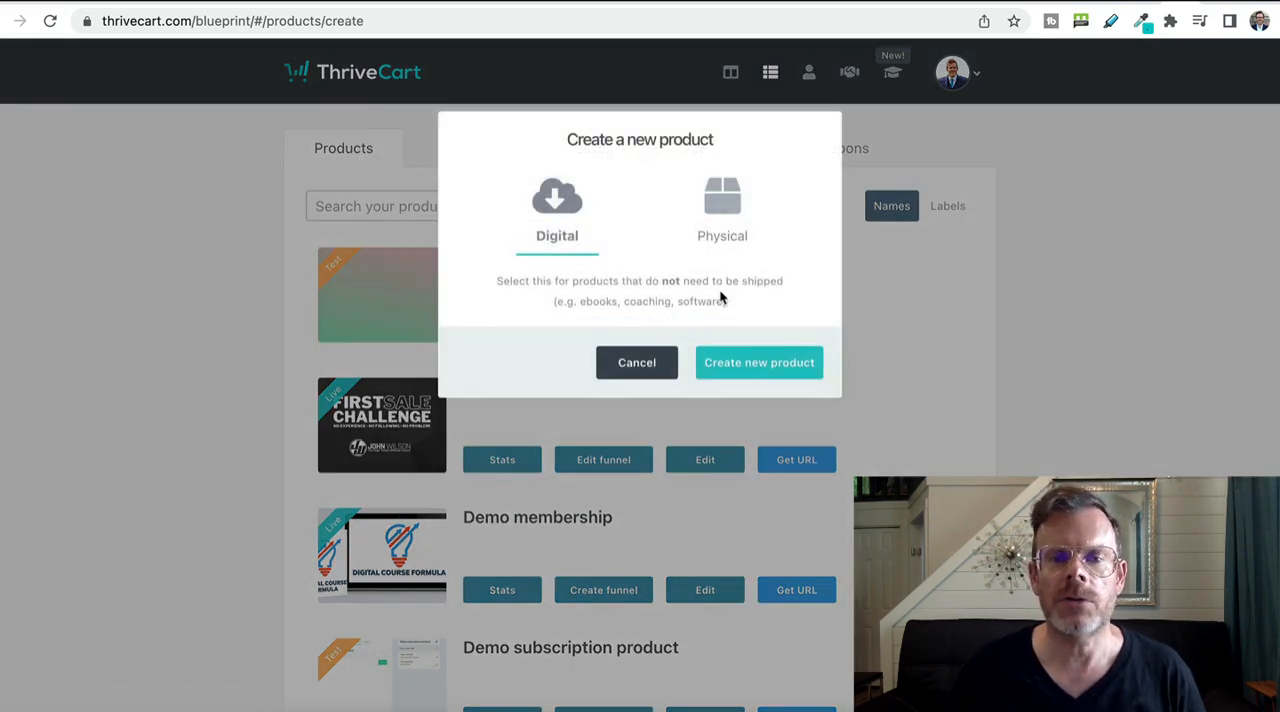
{"action": "left_click", "coordinate": [758, 369]}
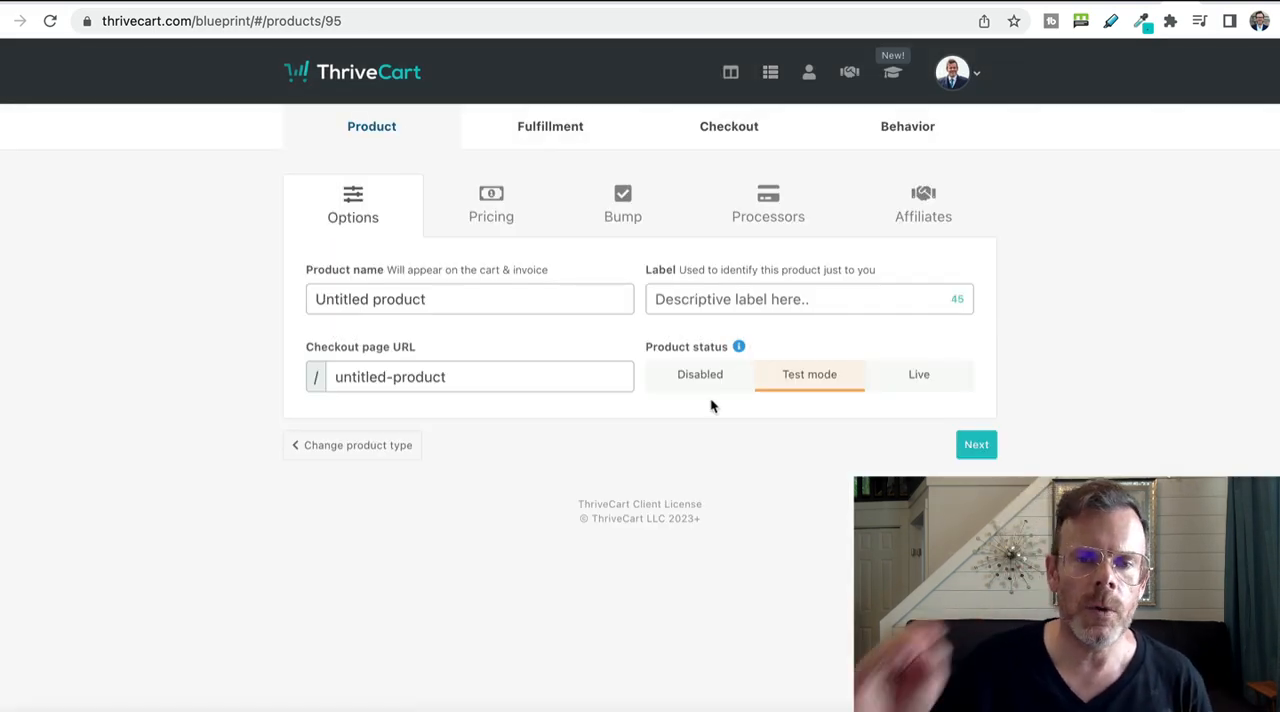
{"action": "left_click", "coordinate": [385, 291]}
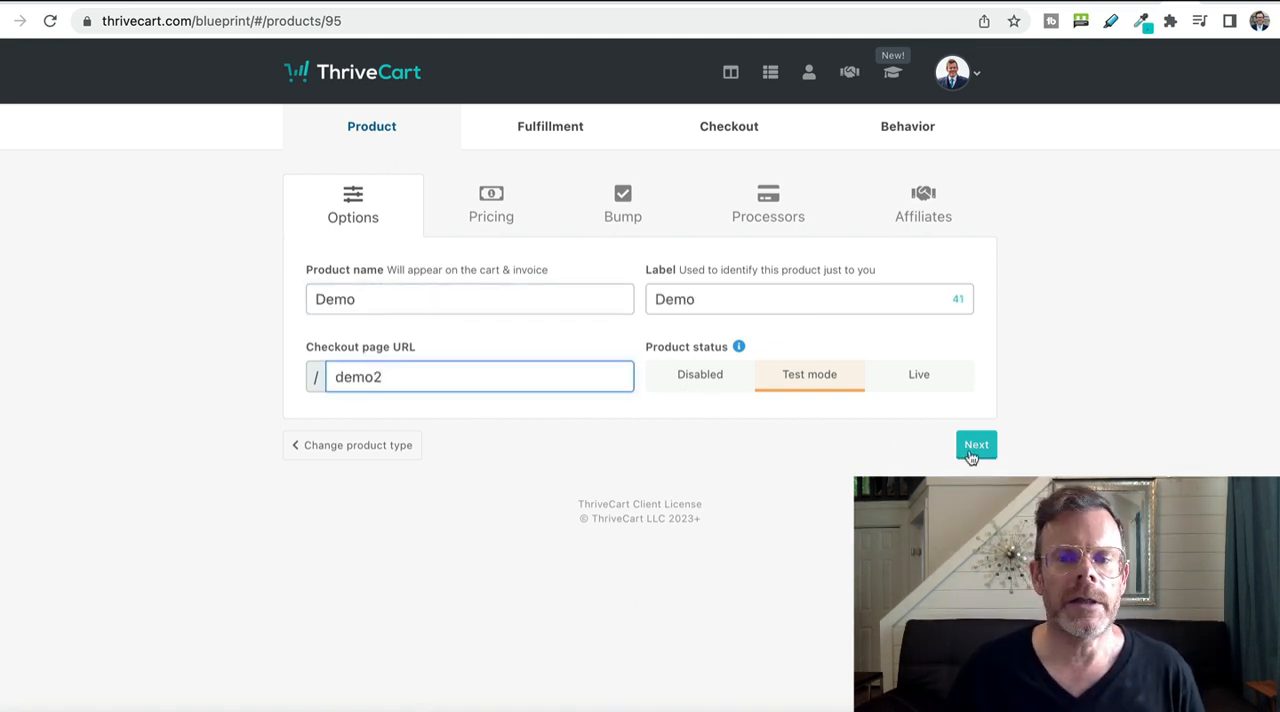
{"action": "left_click", "coordinate": [970, 450]}
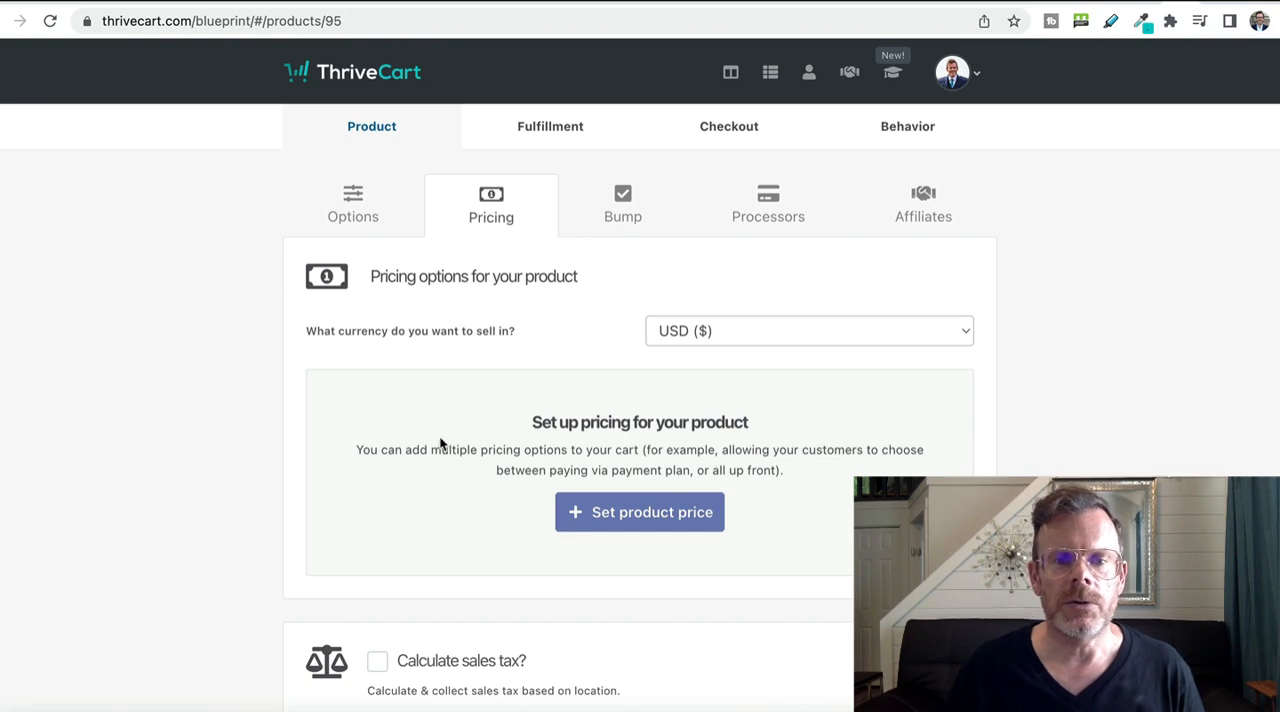
Add a one-time fee pricing option of $100 with no trial period and save it.
{"action": "scroll", "coordinate": [443, 400], "scroll_direction": "down", "scroll_amount": 2}
{"action": "left_click", "coordinate": [598, 330]}
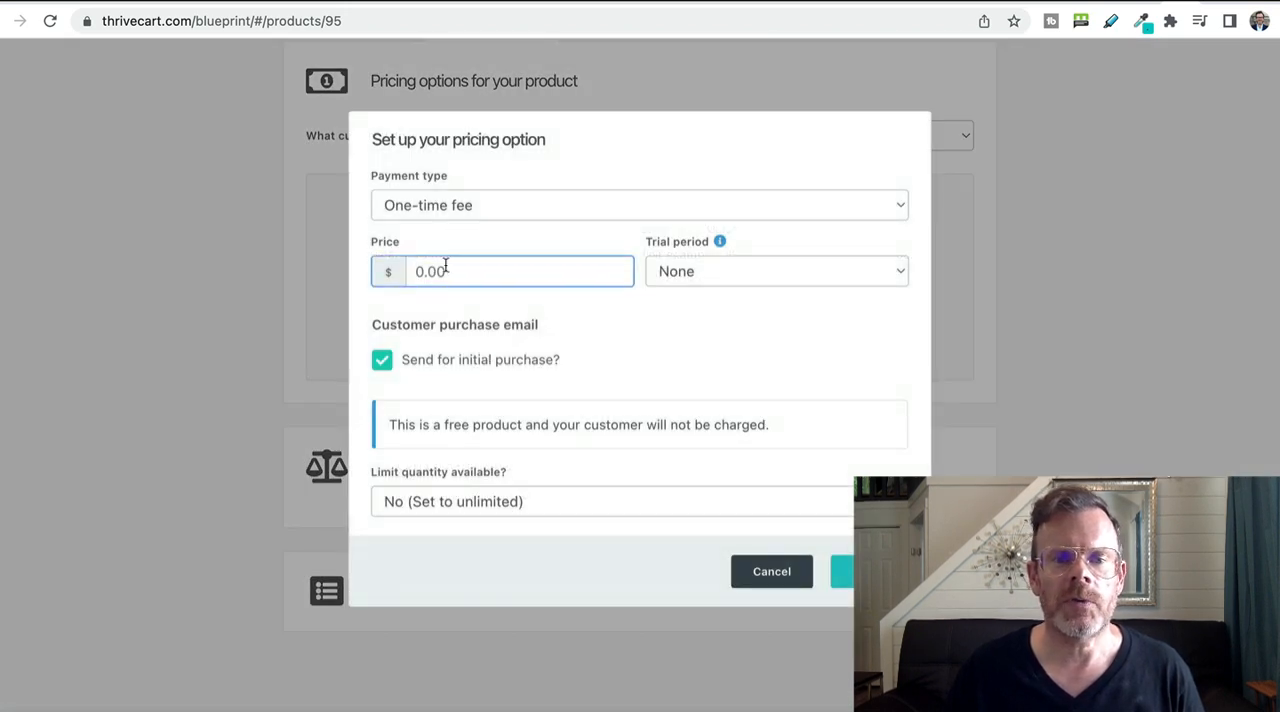
{"action": "left_click", "coordinate": [454, 268]}
{"action": "type", "text": "100"}
{"action": "key", "text": "Tab"}
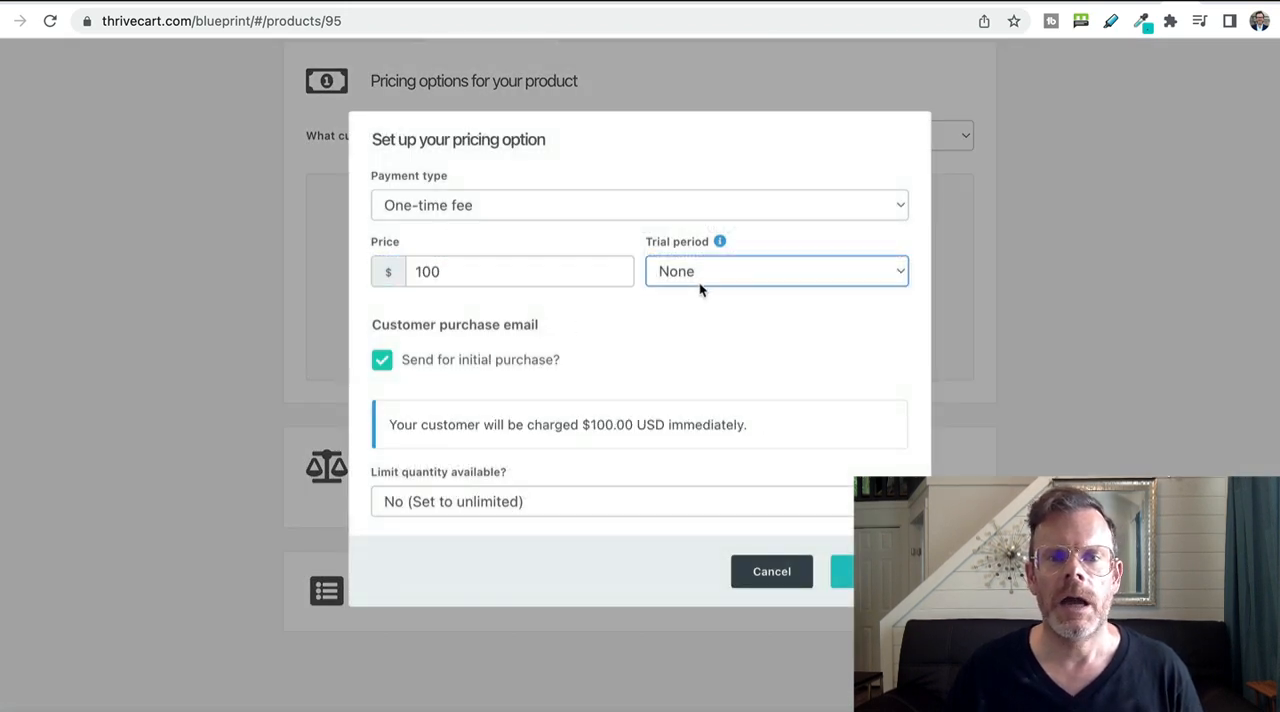
{"action": "left_click", "coordinate": [767, 272]}
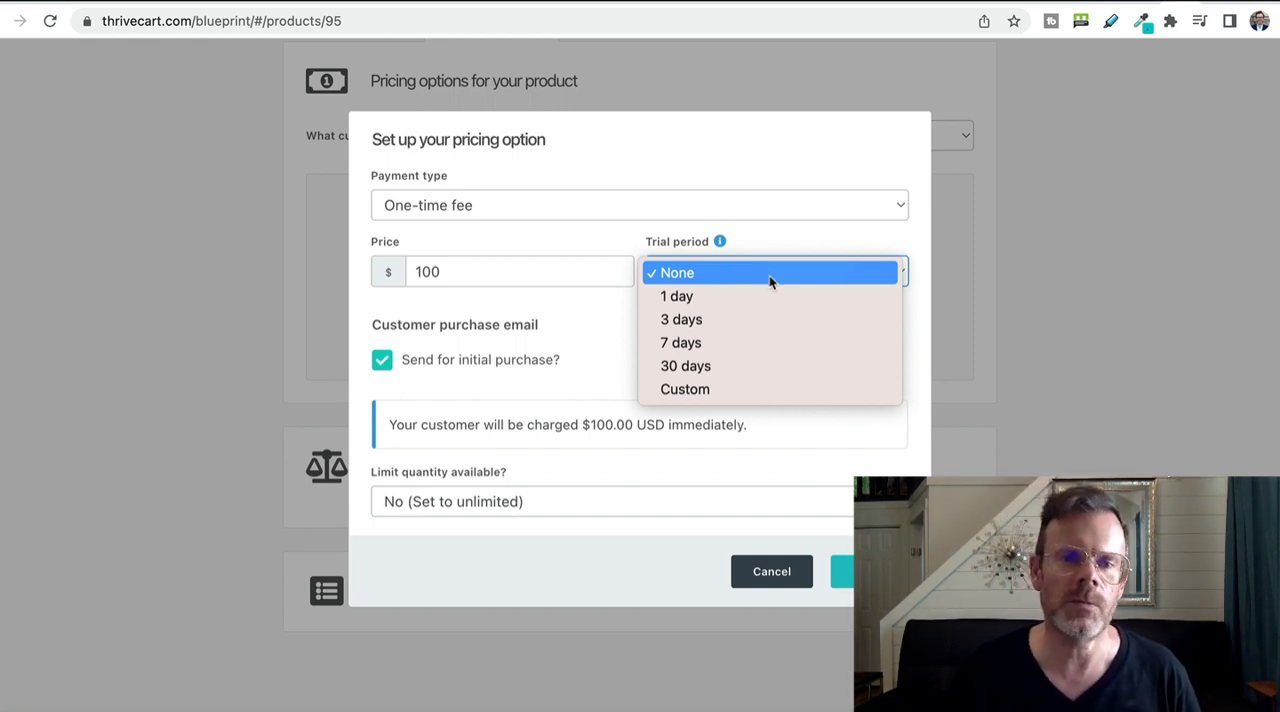
{"action": "left_click", "coordinate": [770, 274]}
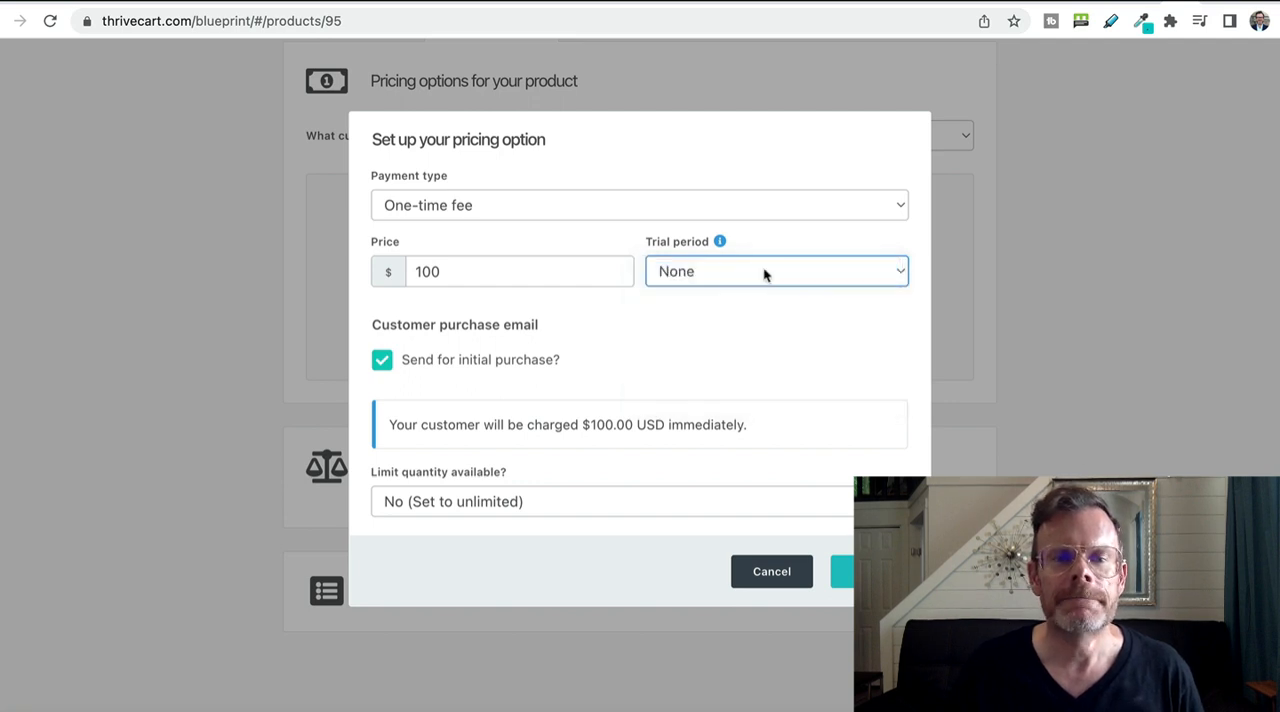
{"action": "left_click", "coordinate": [750, 212]}
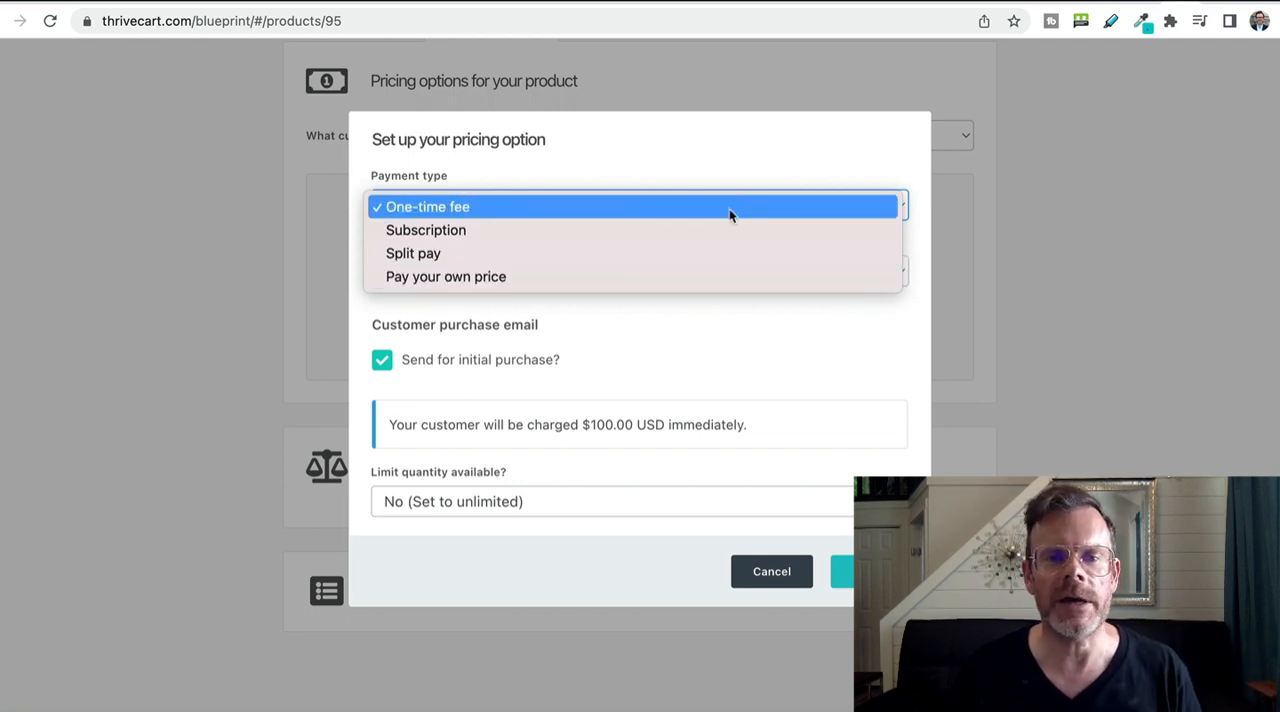
{"action": "left_click", "coordinate": [729, 208]}
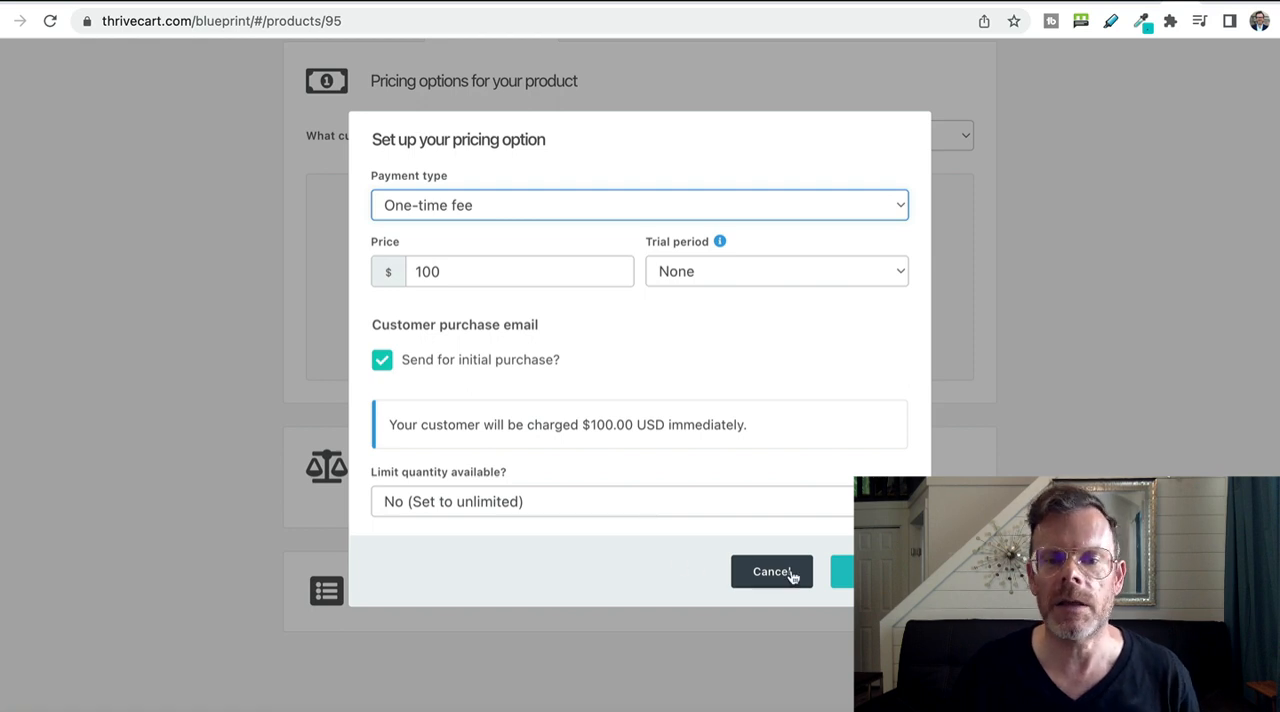
{"action": "left_click", "coordinate": [860, 571]}
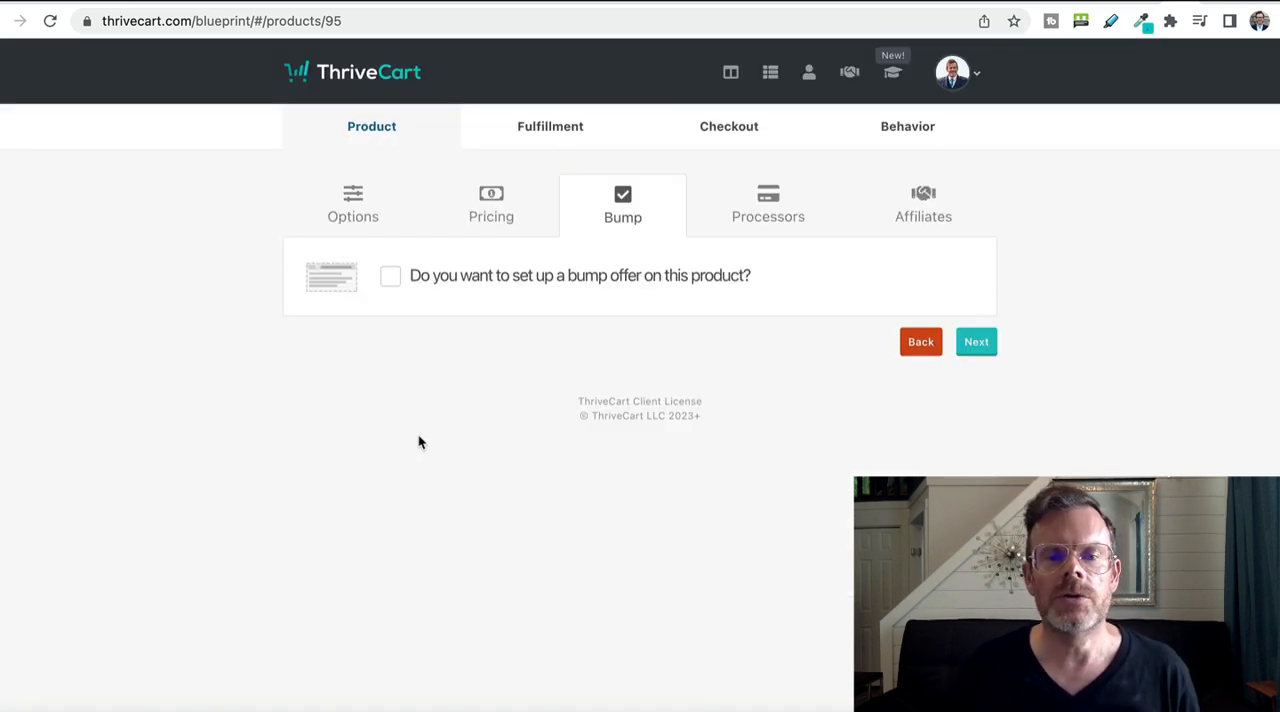
Set up a digital bump offer named DFY setup with a price of $200.
{"action": "left_click", "coordinate": [391, 276]}
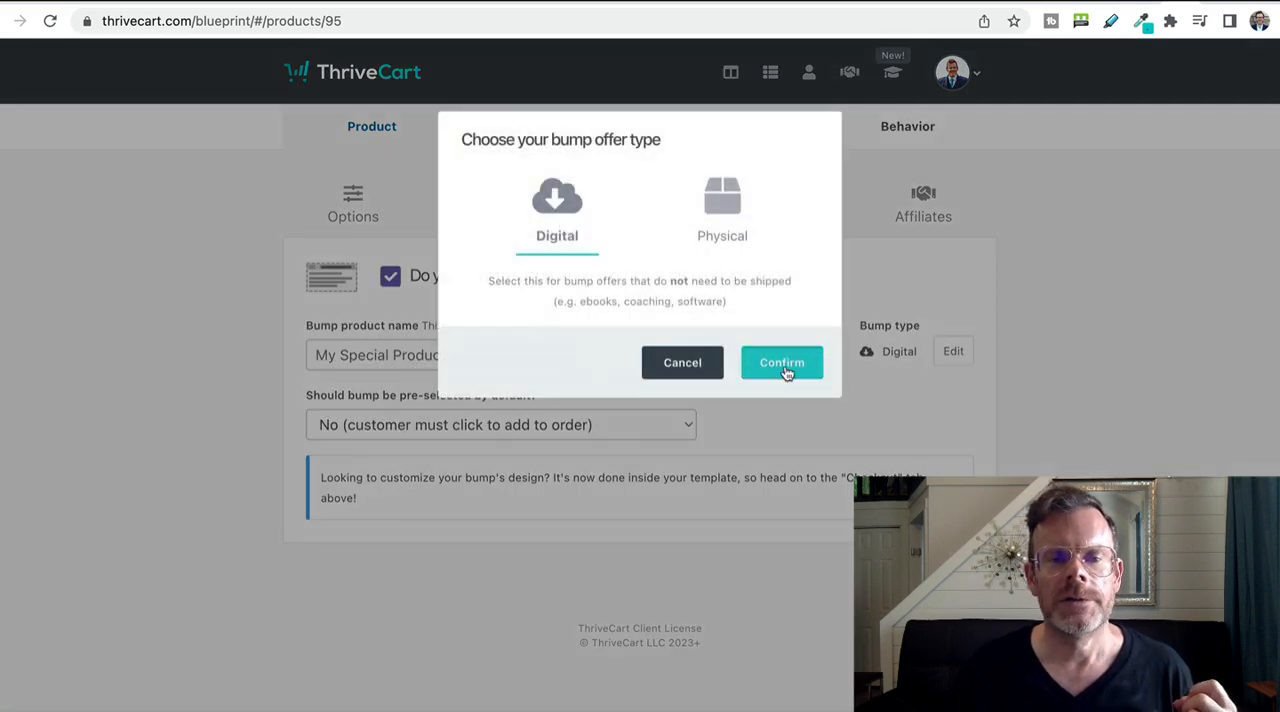
{"action": "left_click", "coordinate": [787, 372]}
{"action": "left_click", "coordinate": [424, 354]}
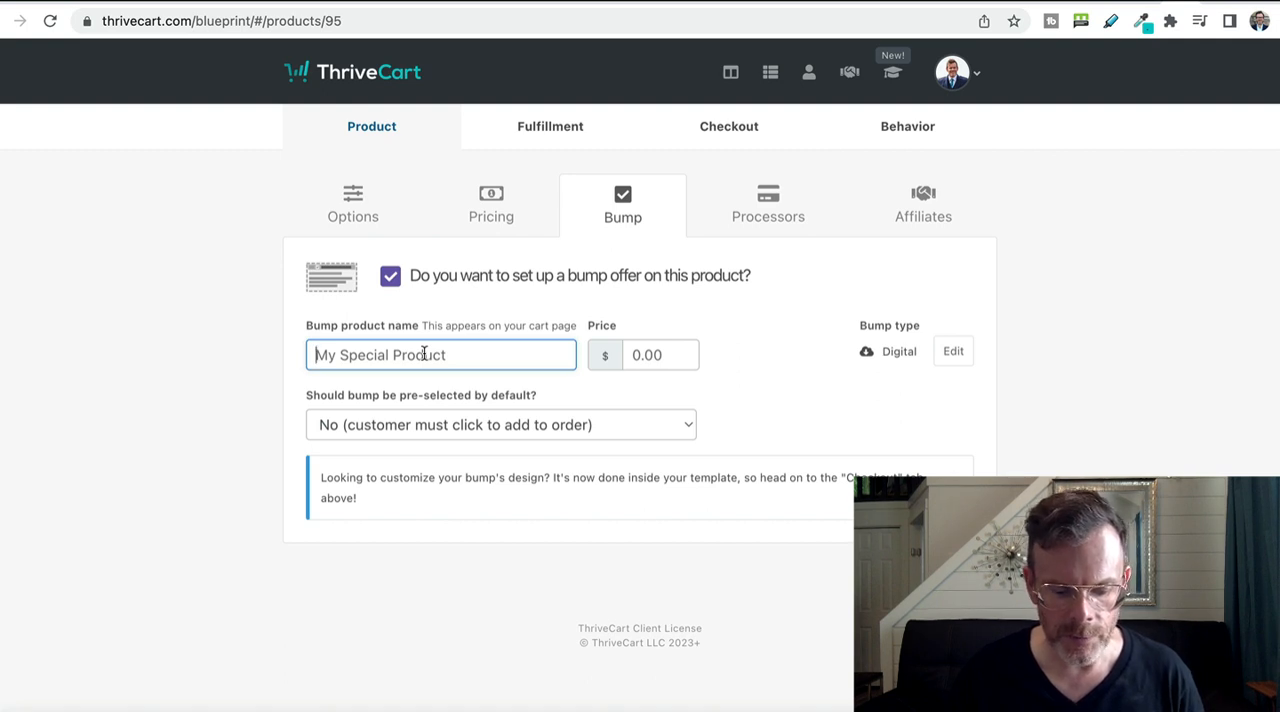
{"action": "type", "text": "DFY setup"}
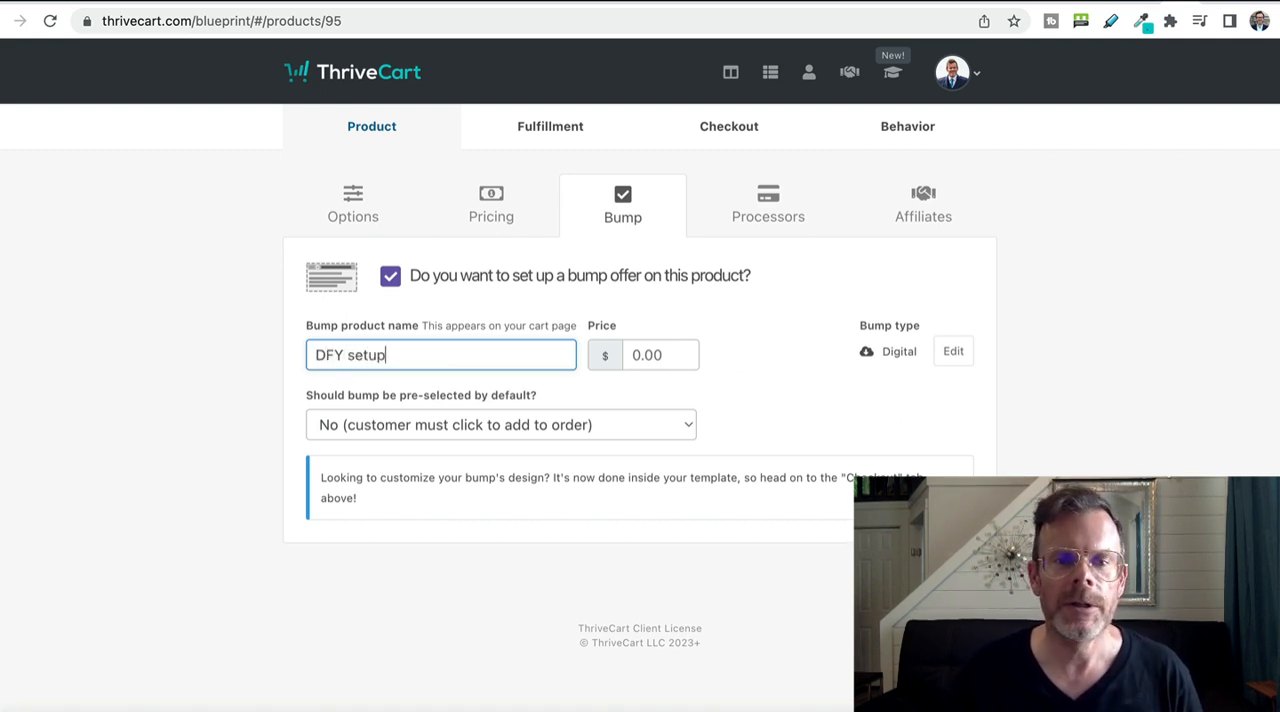
{"action": "left_click", "coordinate": [660, 358]}
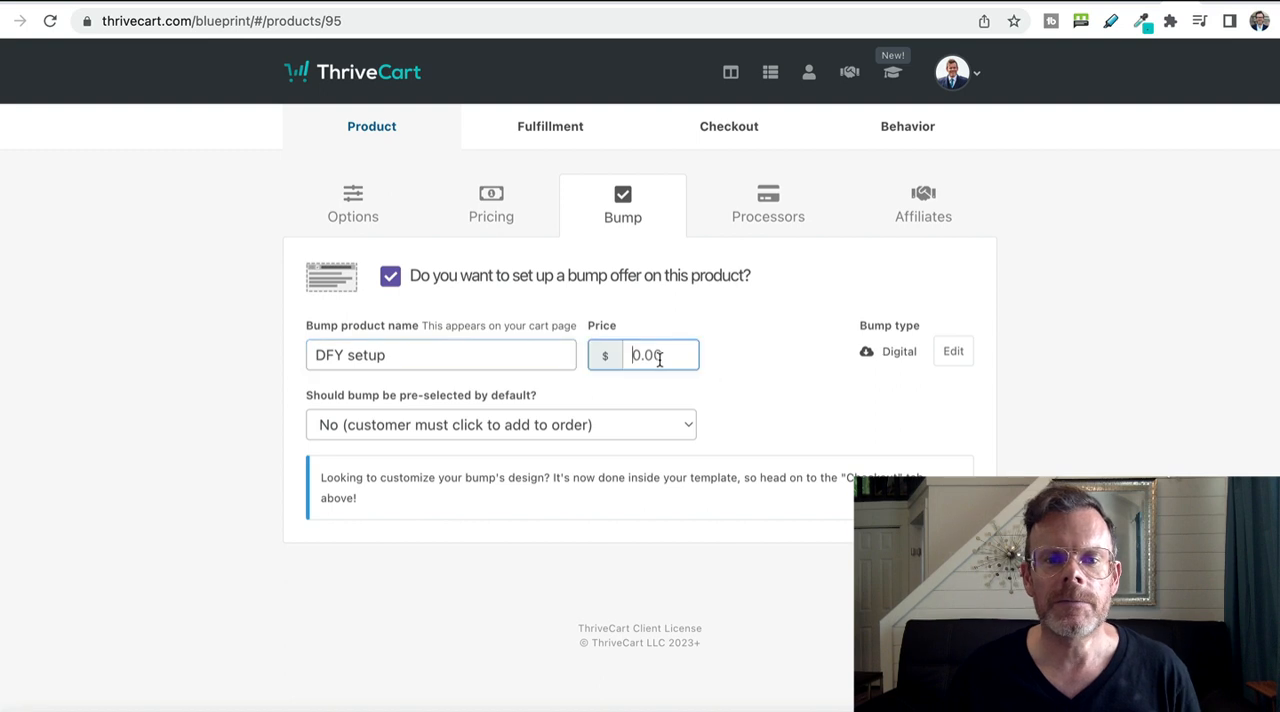
{"action": "type", "text": "200"}
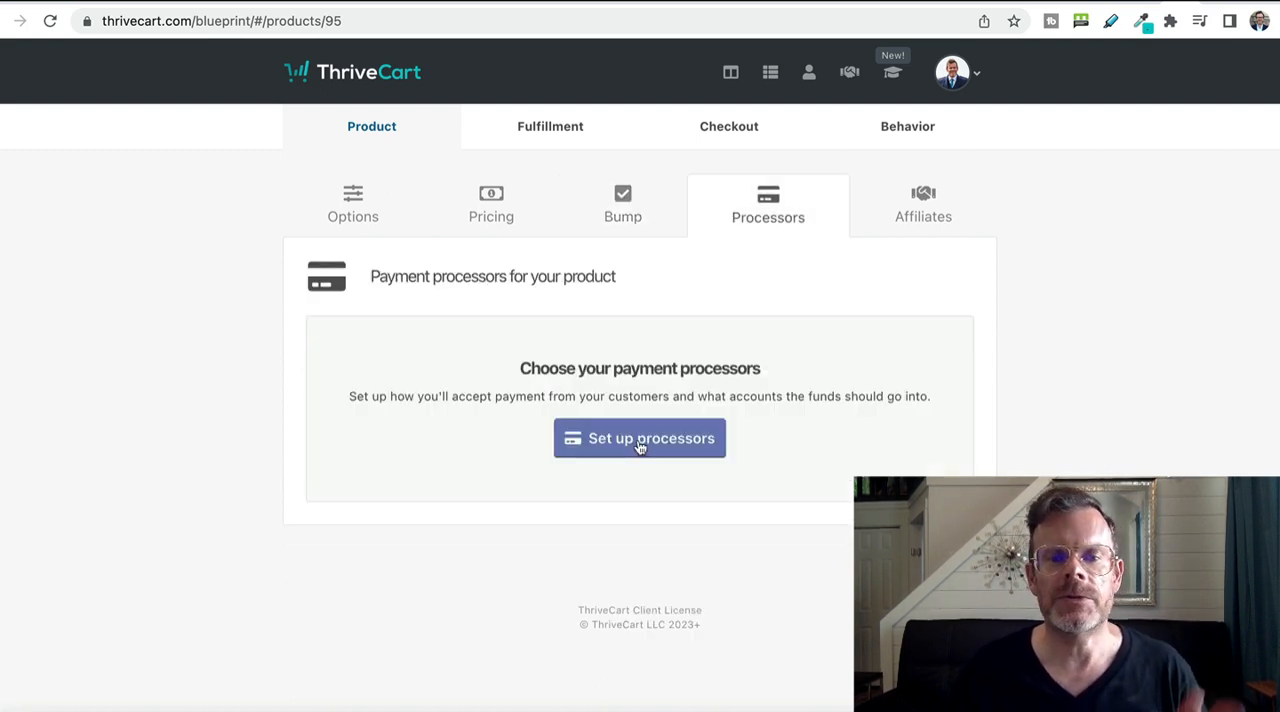
Enable Stripe and PayPal as the product's payment processors and save the selection.
{"action": "left_click", "coordinate": [640, 445]}
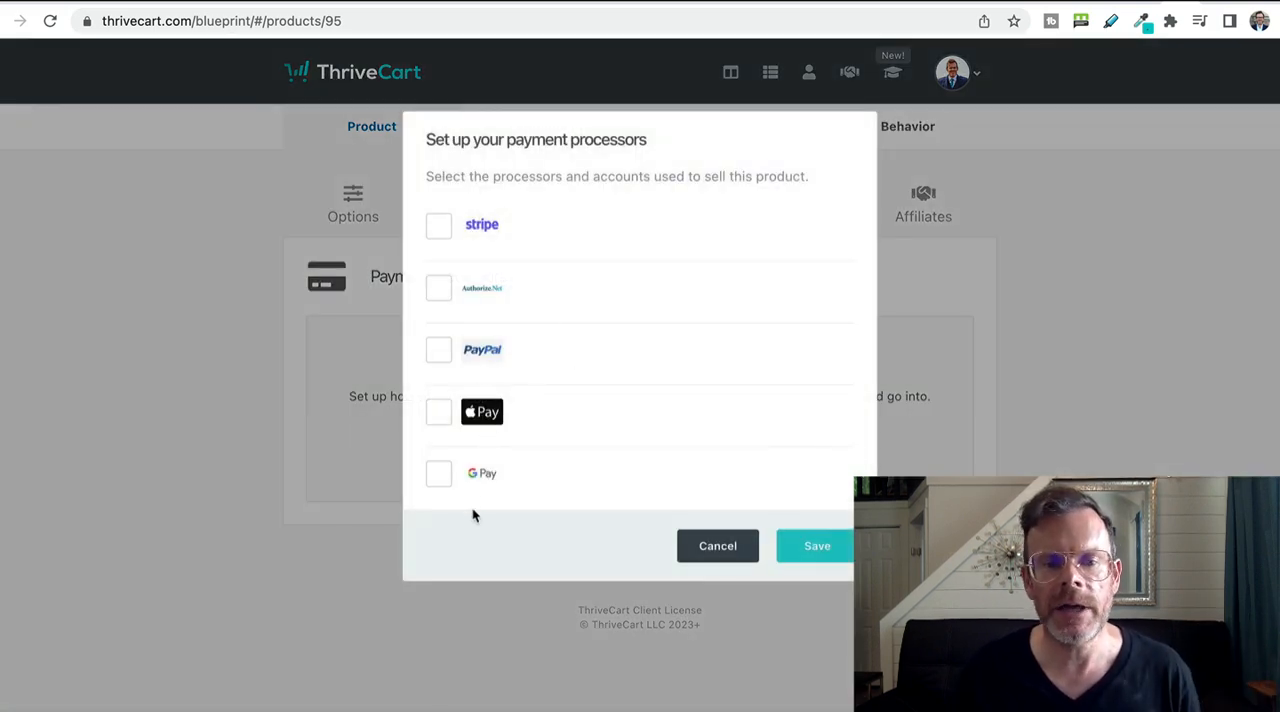
{"action": "left_click", "coordinate": [438, 230]}
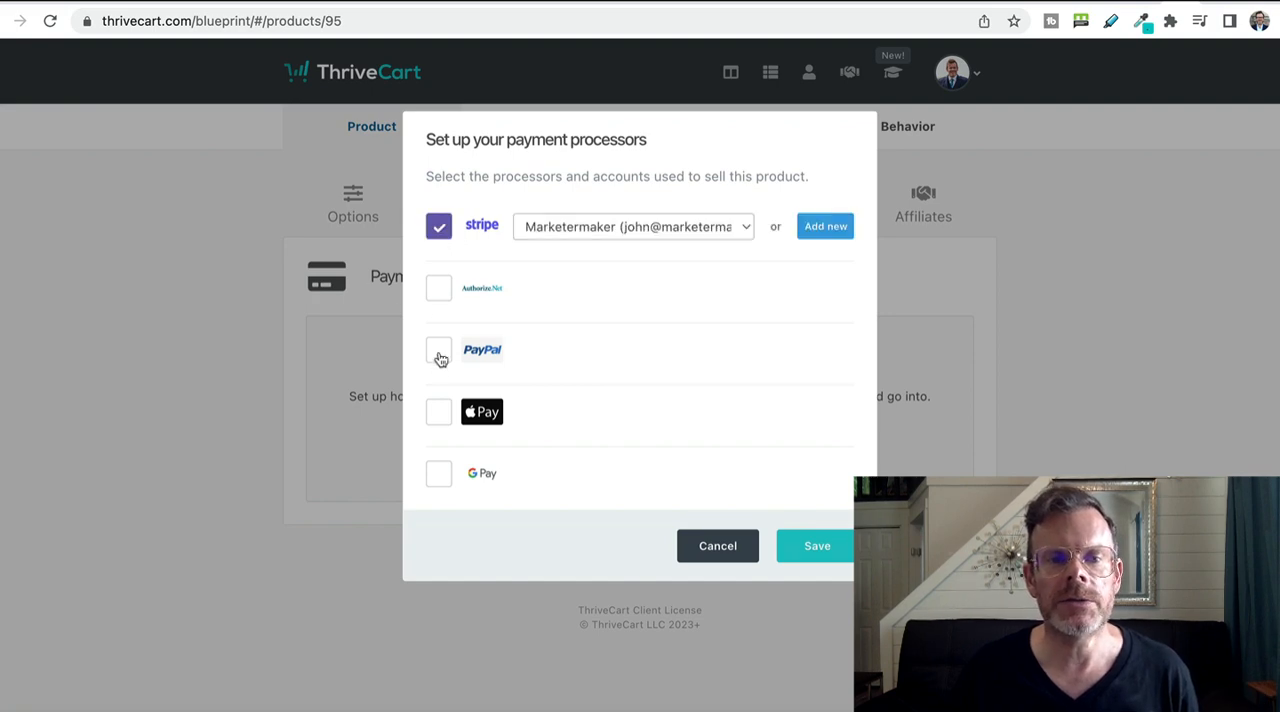
{"action": "left_click", "coordinate": [438, 350]}
{"action": "left_click", "coordinate": [818, 545]}
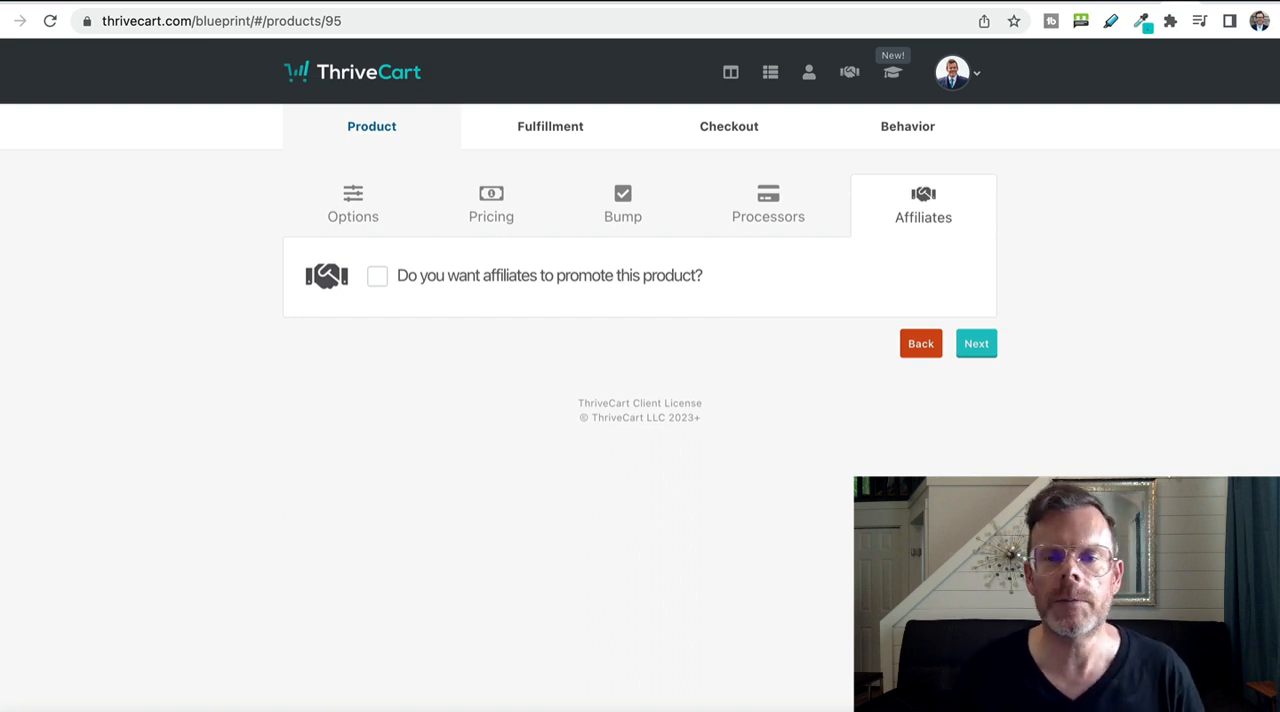
Leave affiliate promotion off and open the choices for what should happen after purchase.
{"action": "left_click", "coordinate": [975, 344]}
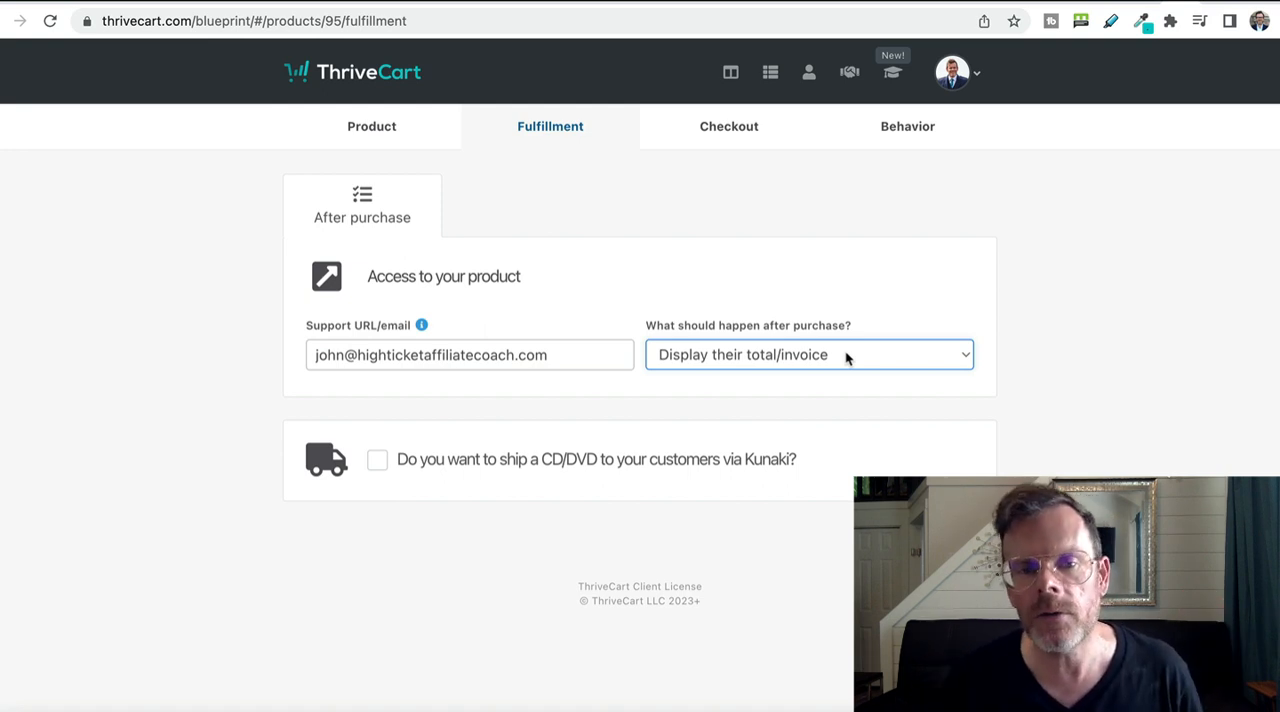
{"action": "left_click", "coordinate": [846, 356]}
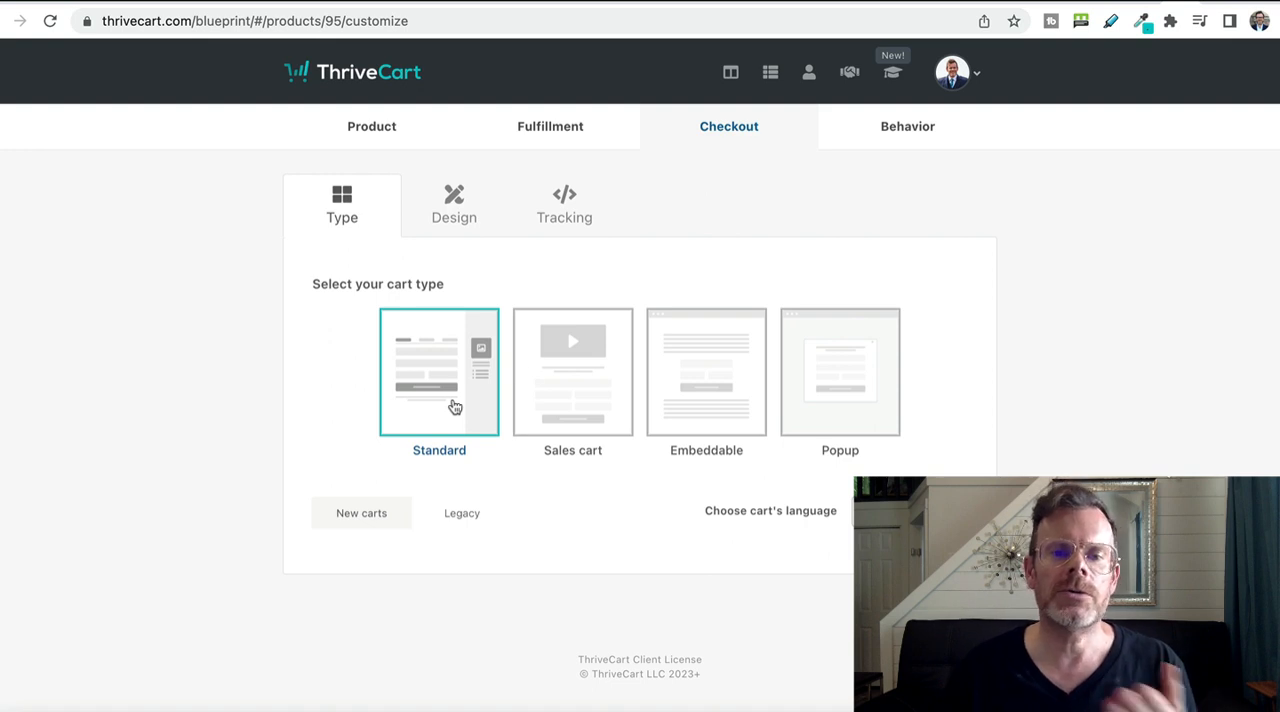
Choose Sales cart as the checkout's cart type and open its design editor.
{"action": "left_click", "coordinate": [549, 393]}
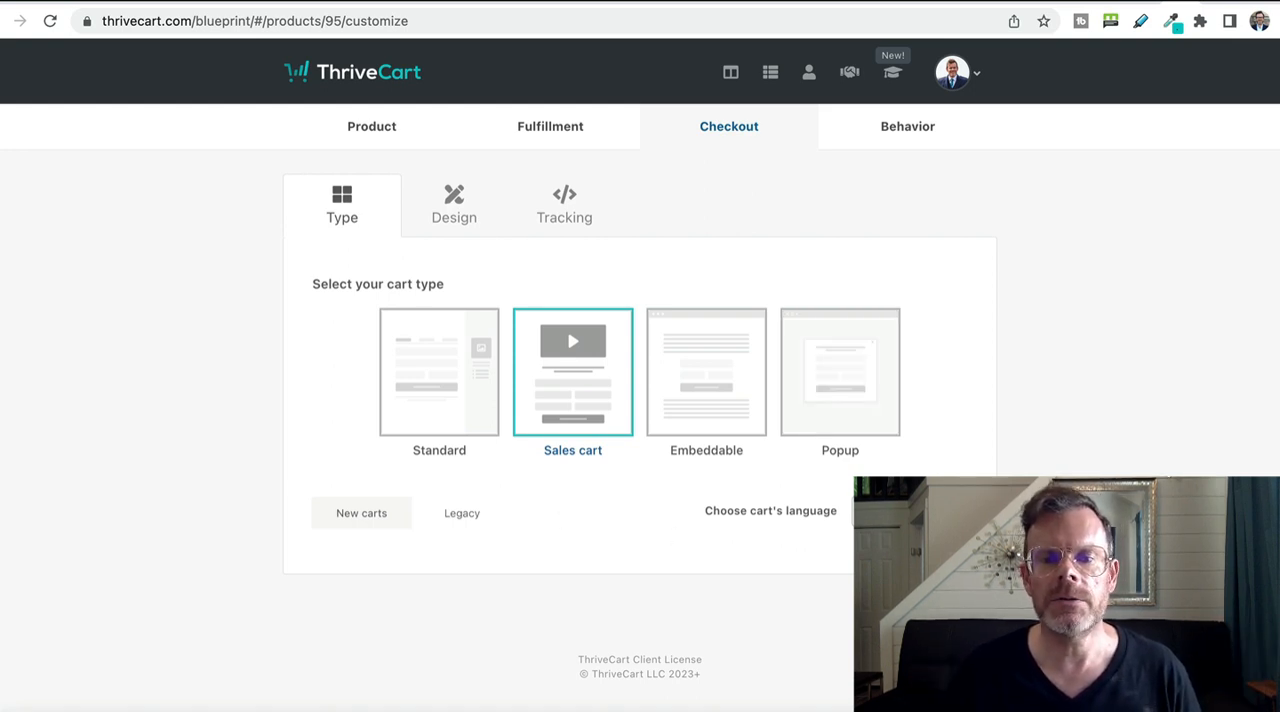
{"action": "left_click", "coordinate": [948, 612]}
{"action": "left_click", "coordinate": [637, 358]}
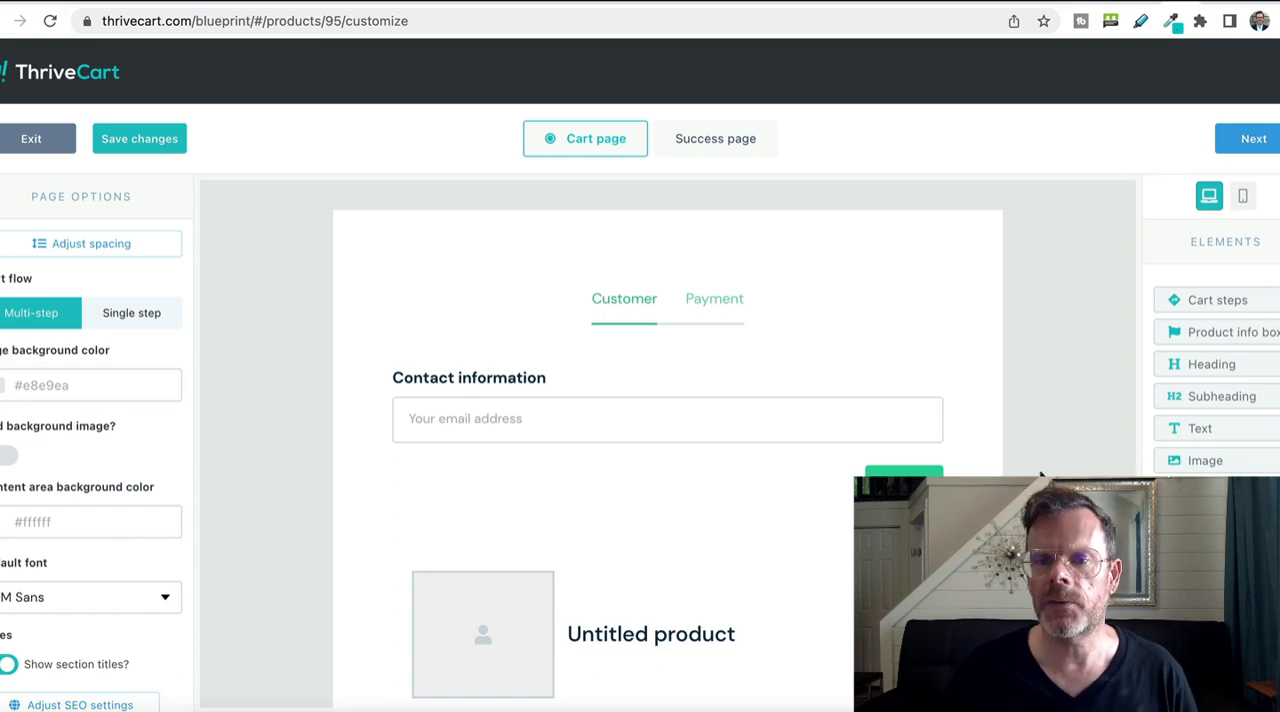
Add the heading "Buy My Awesome Product", a video and testimonial blocks above the cart steps.
{"action": "left_click_drag", "start_coordinate": [1229, 366], "coordinate": [645, 335]}
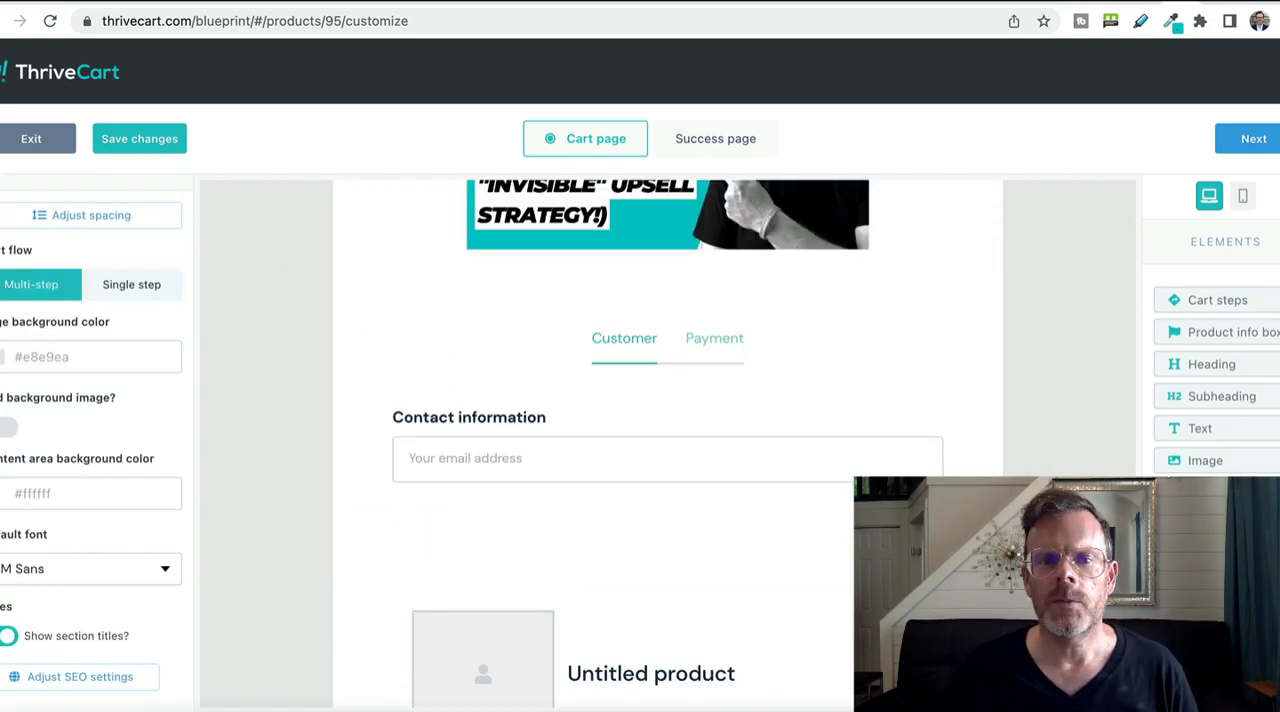
{"action": "left_click_drag", "start_coordinate": [706, 300], "coordinate": [691, 383]}
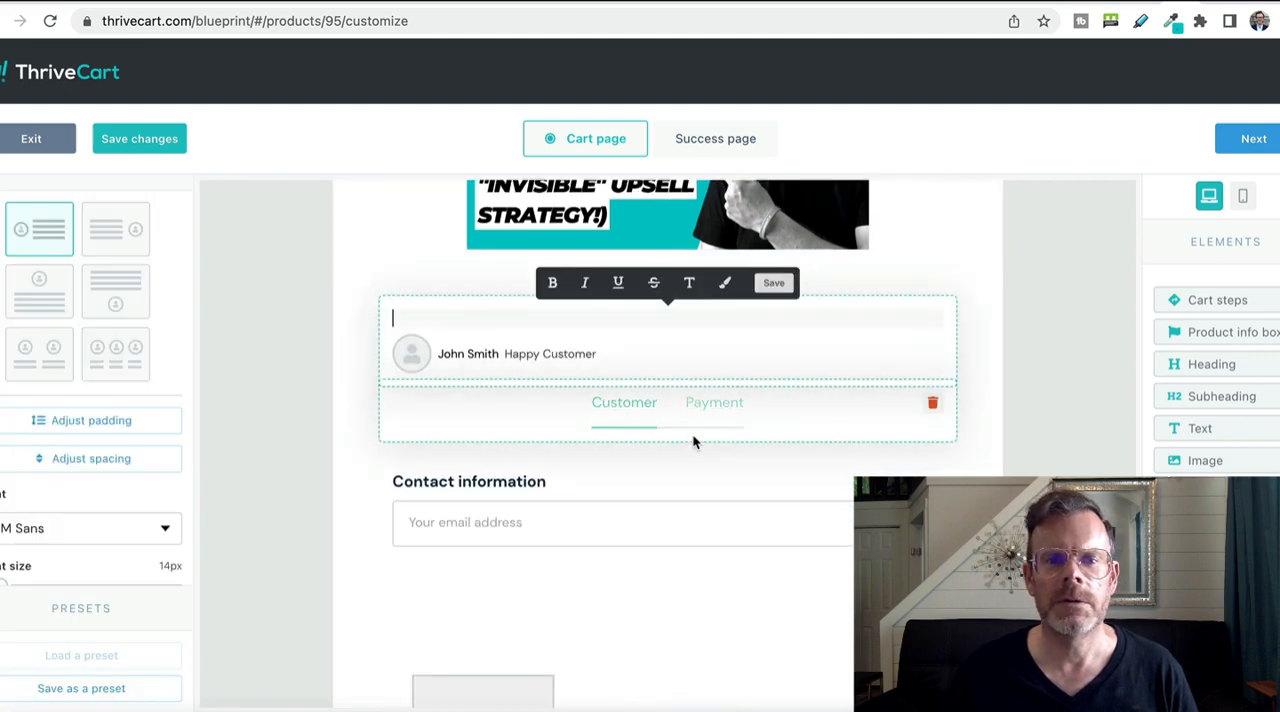
Insert a 30 day money back guarantee badge below the testimonials on the cart page.
{"action": "scroll", "coordinate": [1235, 452], "scroll_direction": "down", "scroll_amount": 2}
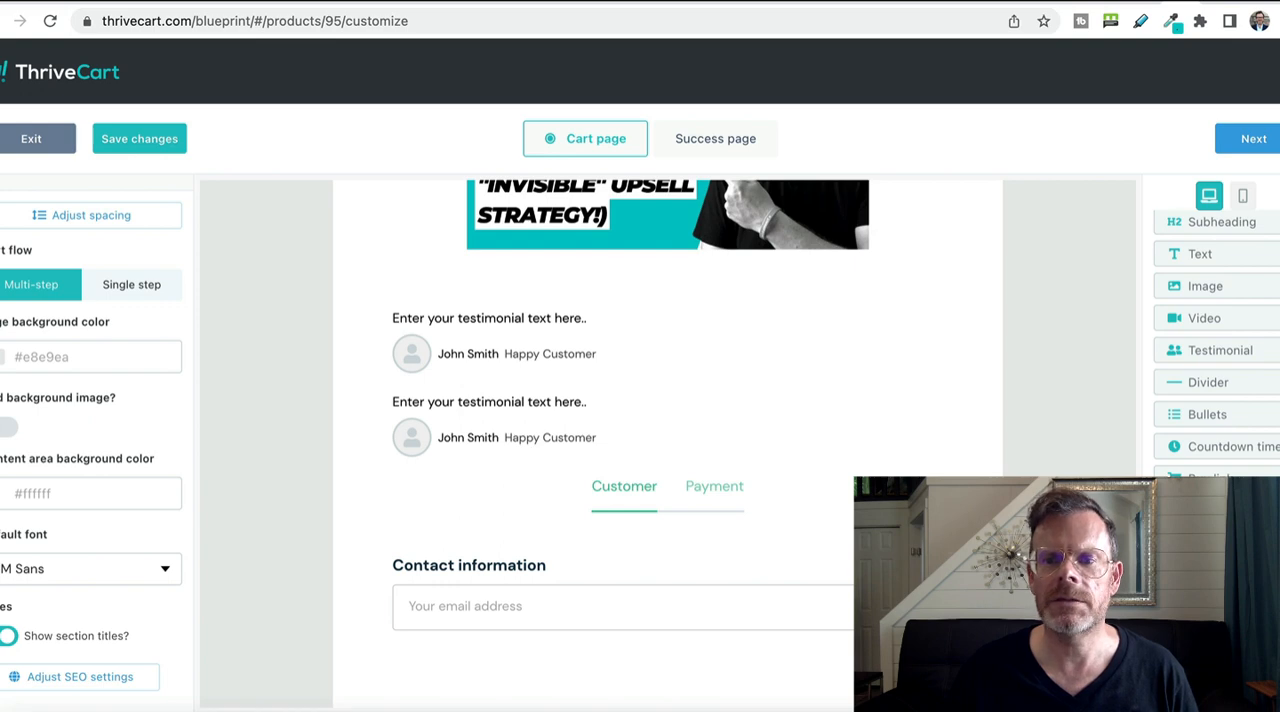
{"action": "left_click_drag", "start_coordinate": [1208, 511], "coordinate": [722, 513]}
{"action": "left_click", "coordinate": [635, 489]}
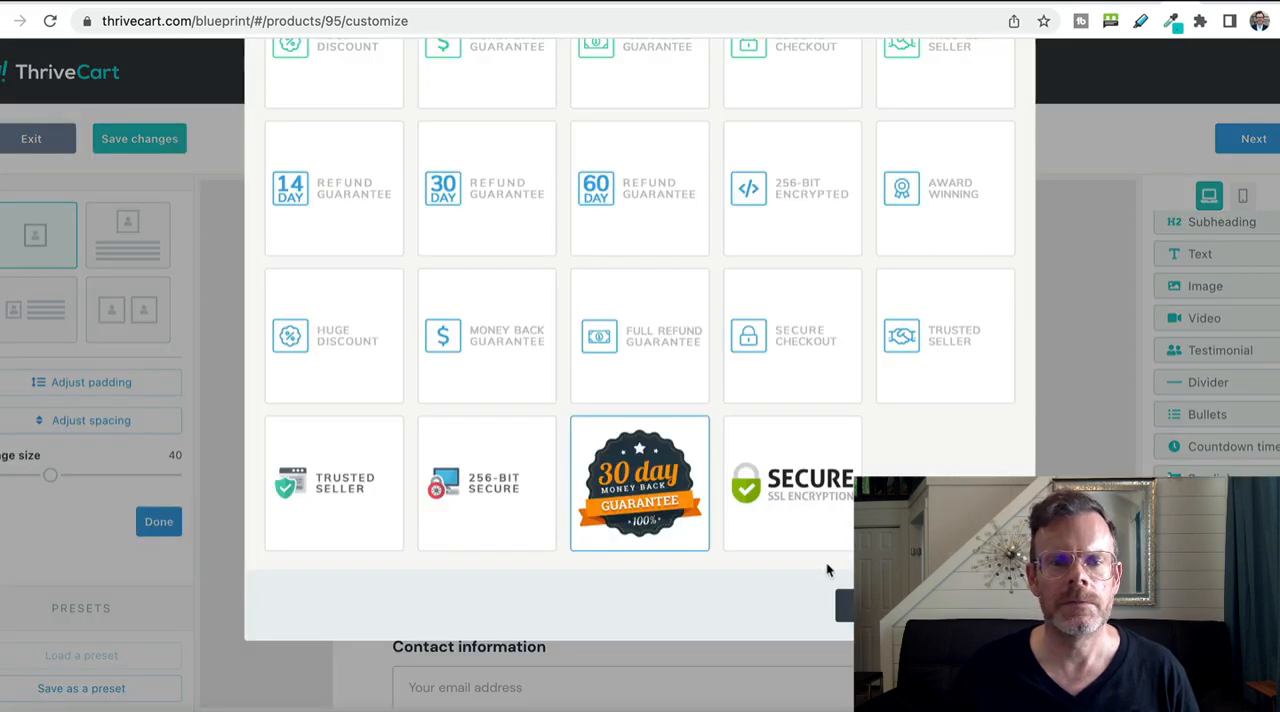
{"action": "left_click", "coordinate": [968, 605]}
{"action": "scroll", "coordinate": [925, 600], "scroll_direction": "up", "scroll_amount": 3}
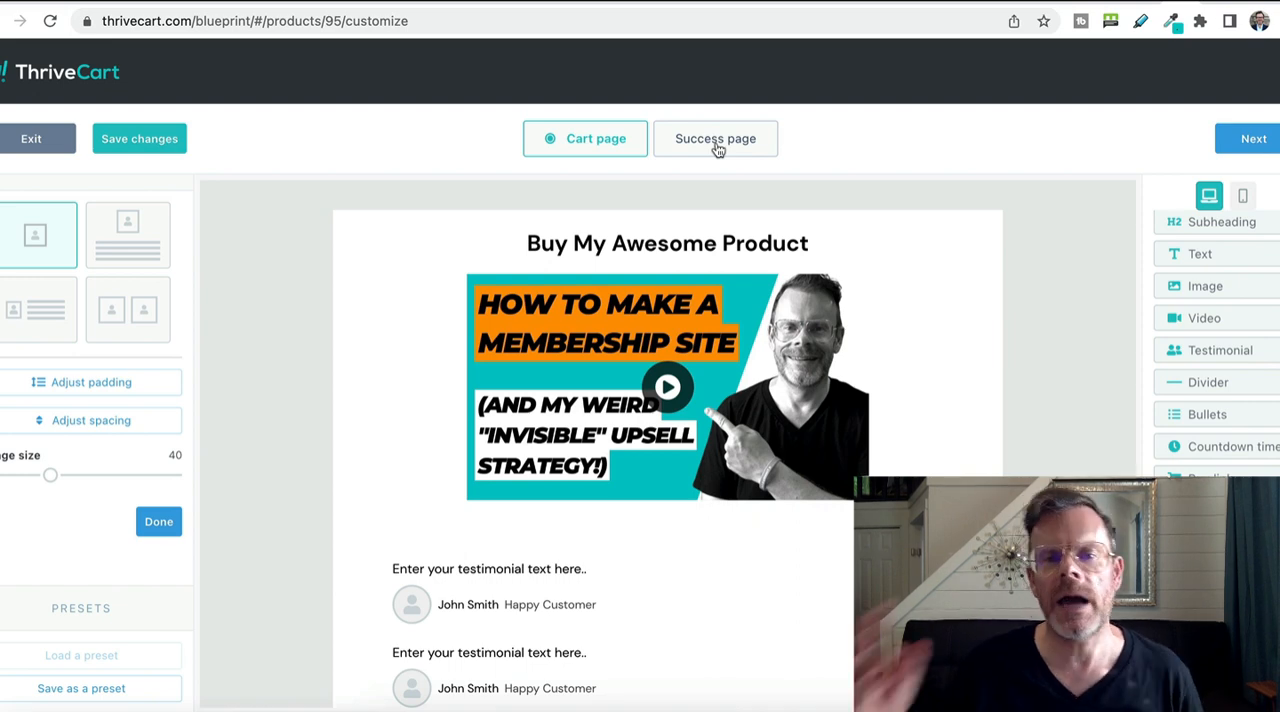
Add a "Congratulations!" heading and a video above the total on the success page, and save the design.
{"action": "left_click", "coordinate": [717, 145]}
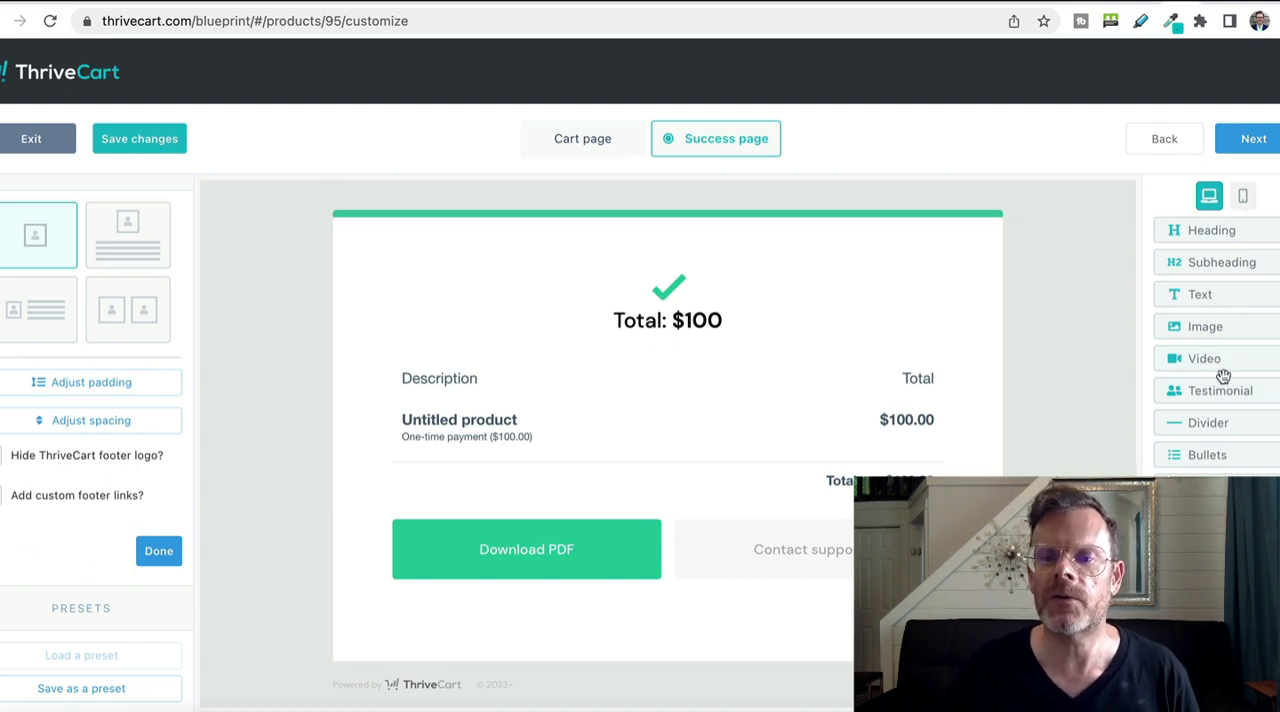
{"action": "left_click_drag", "start_coordinate": [1223, 360], "coordinate": [648, 252]}
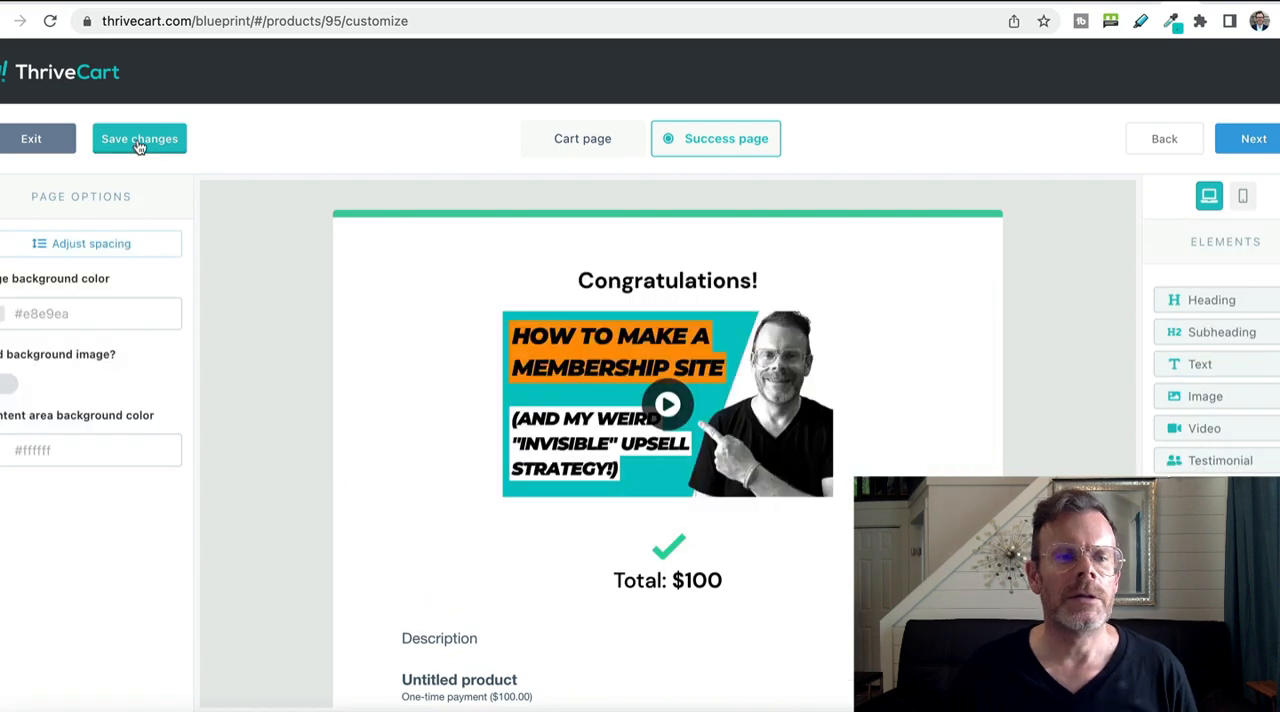
{"action": "left_click", "coordinate": [138, 142]}
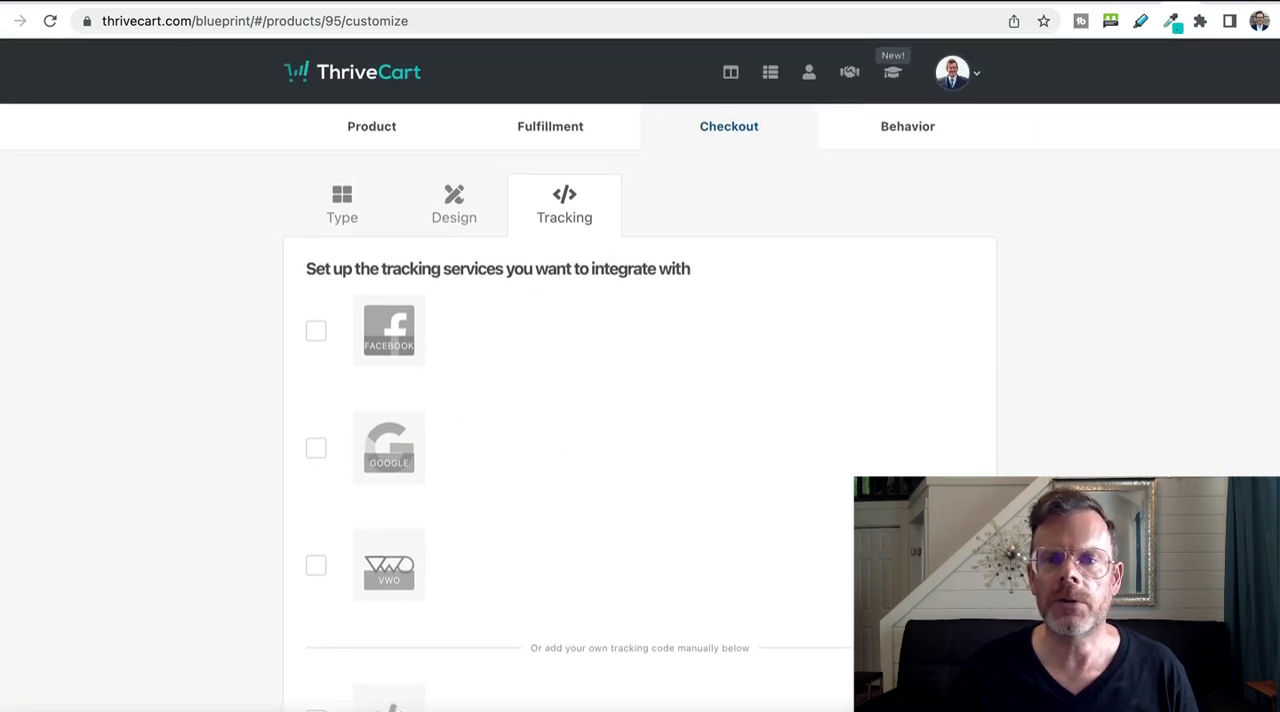
Save the product without tracking services or behavior rules and select its checkout page URL.
{"action": "scroll", "coordinate": [640, 400], "scroll_direction": "down", "scroll_amount": 3}
{"action": "left_click", "coordinate": [945, 658]}
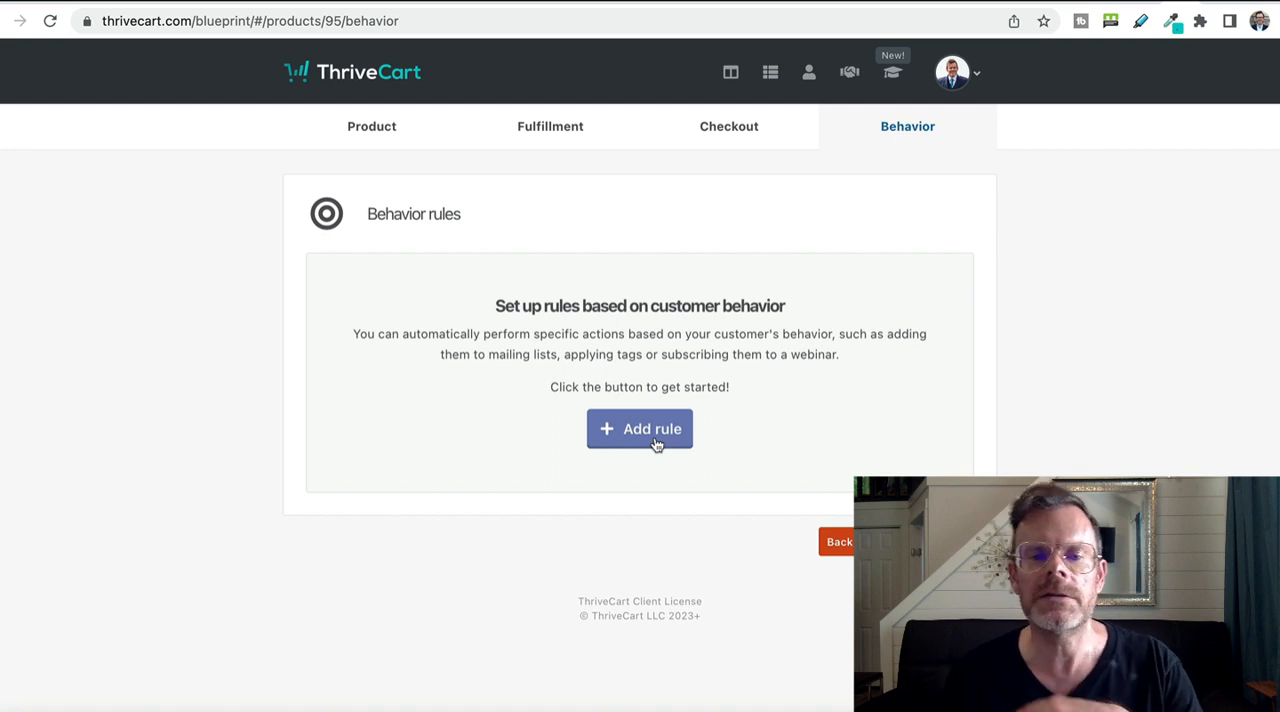
{"action": "left_click", "coordinate": [905, 541]}
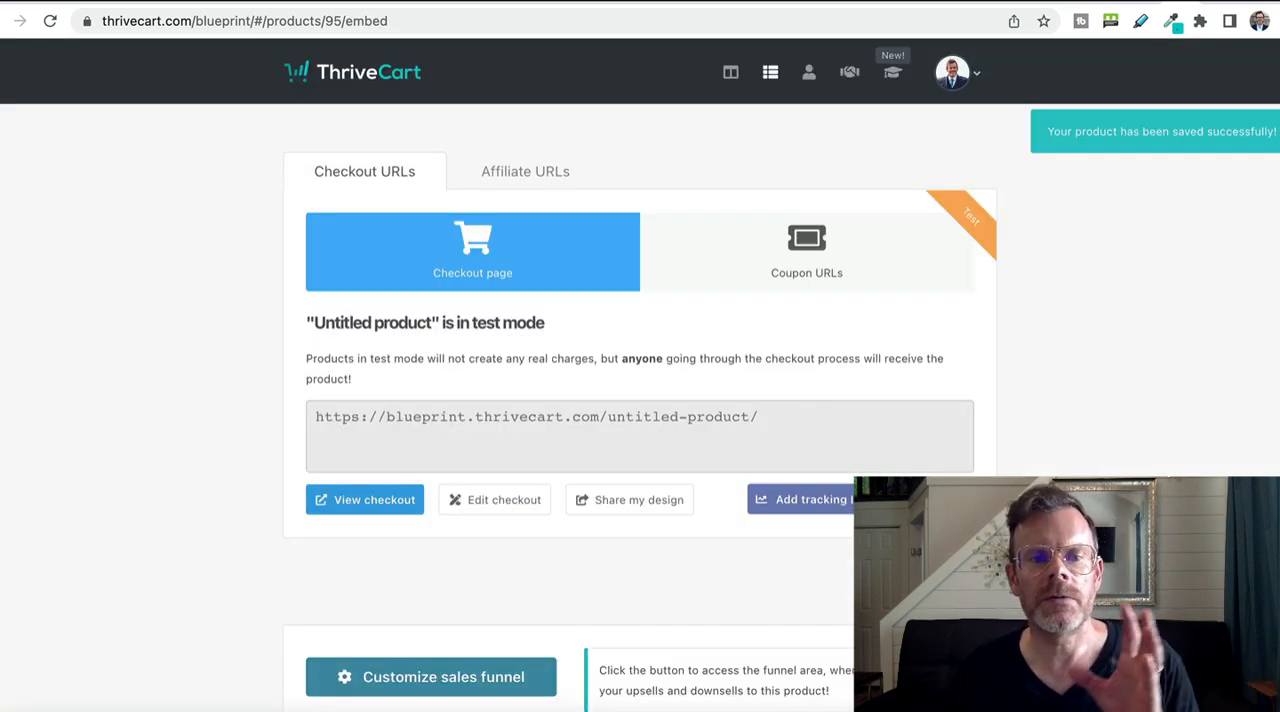
{"action": "left_click", "coordinate": [459, 420]}
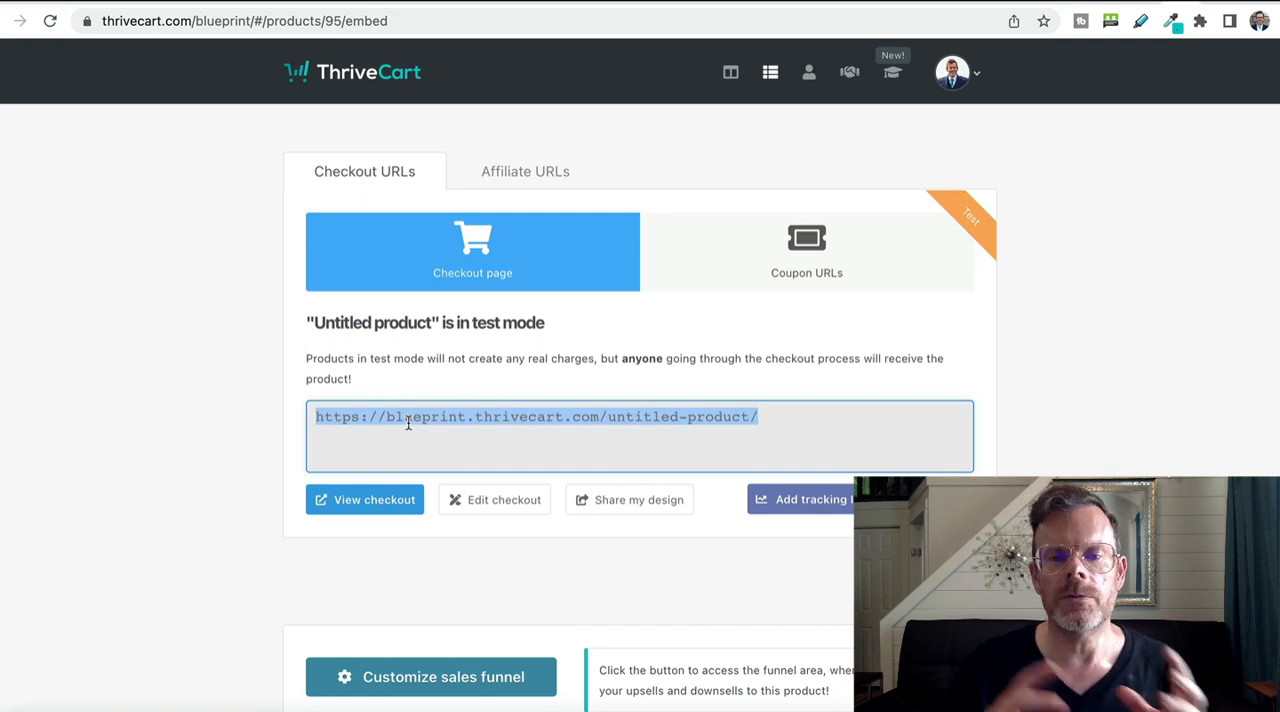
View the product's checkout page and review its heading, video, testimonial and guarantee badge.
{"action": "left_click", "coordinate": [383, 494]}
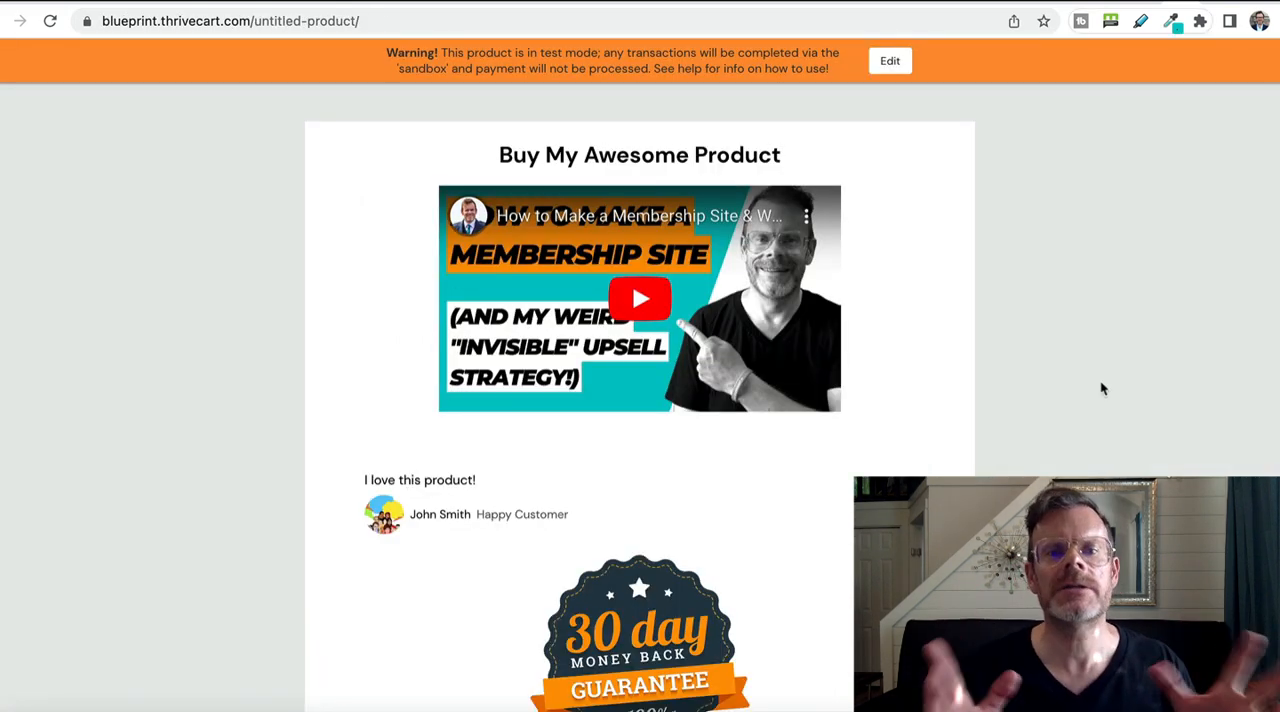
{"action": "scroll", "coordinate": [1102, 389], "scroll_direction": "down", "scroll_amount": 7}
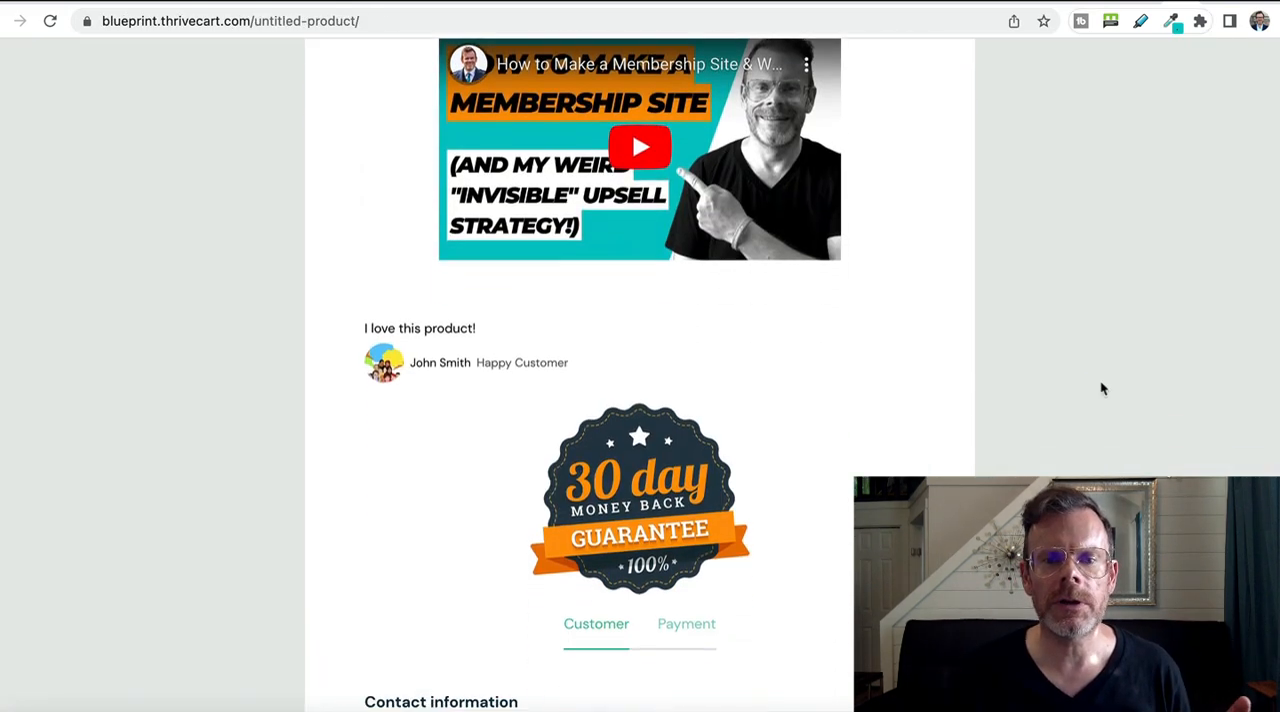
{"action": "scroll", "coordinate": [1102, 389], "scroll_direction": "up", "scroll_amount": 8}
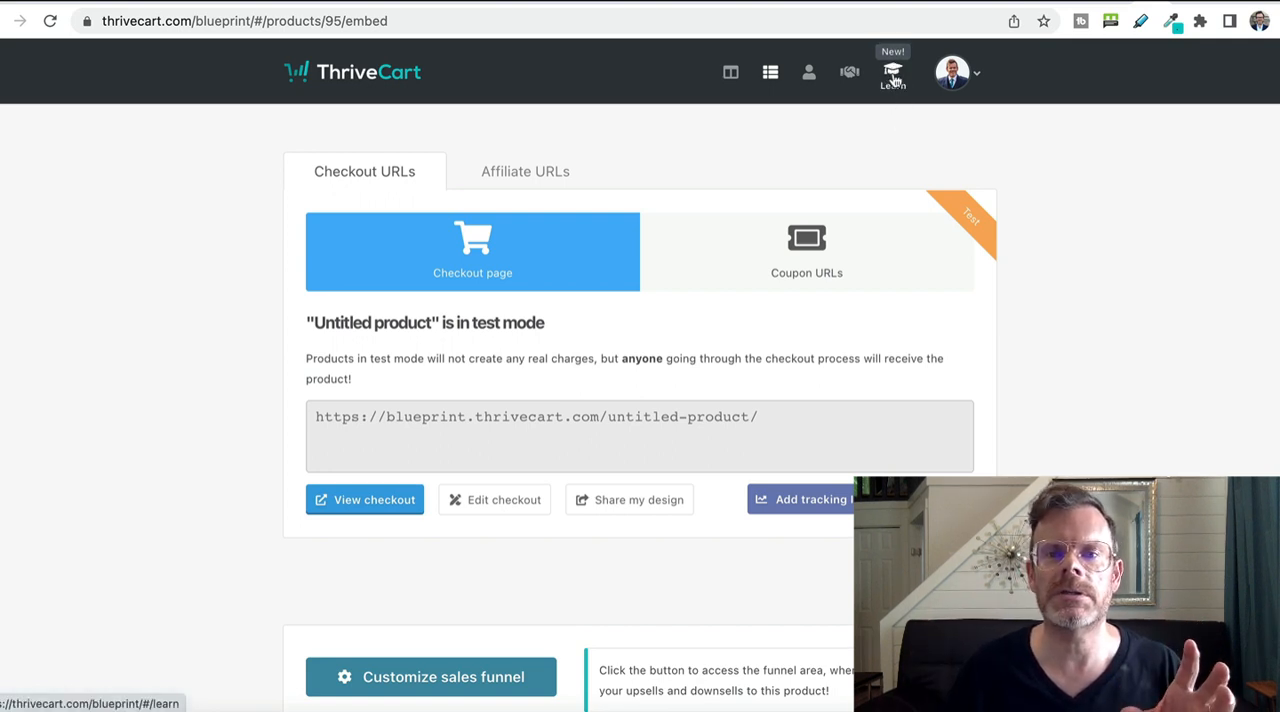
Create a project named "Demo" in ThriveCart Learn and a new course named "Demo course" inside it.
{"action": "left_click", "coordinate": [894, 79]}
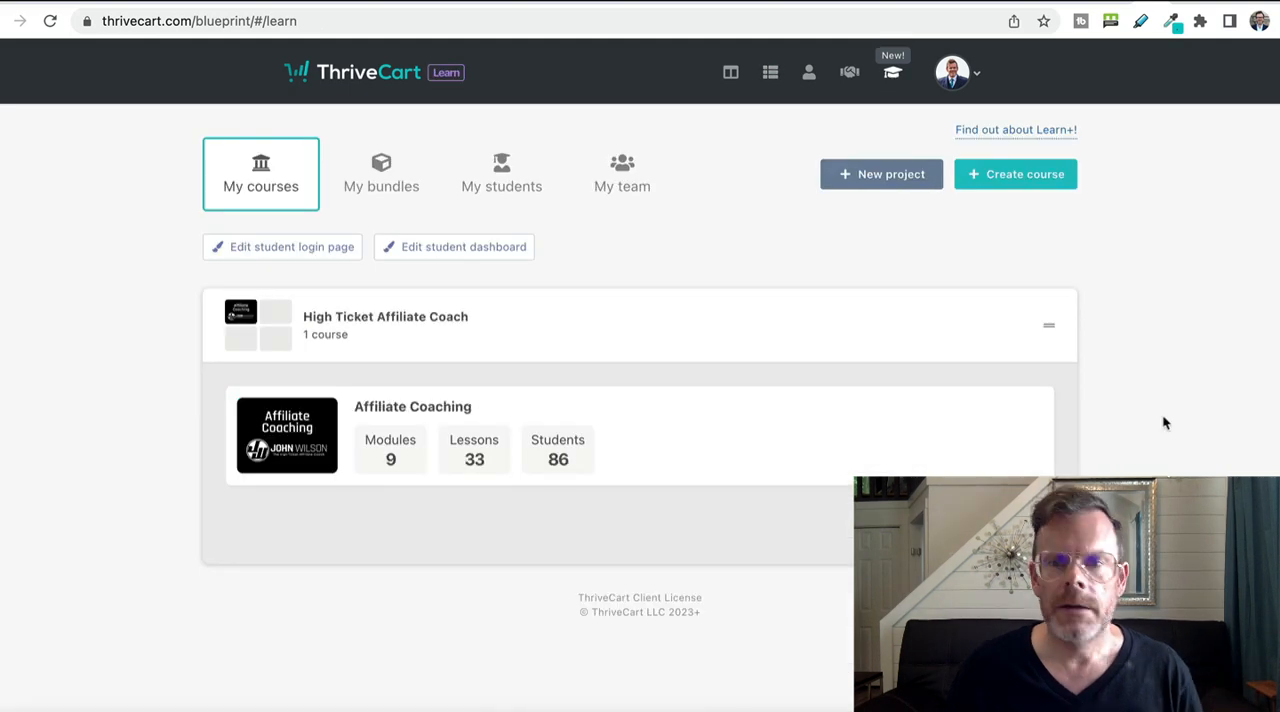
{"action": "left_click", "coordinate": [900, 176]}
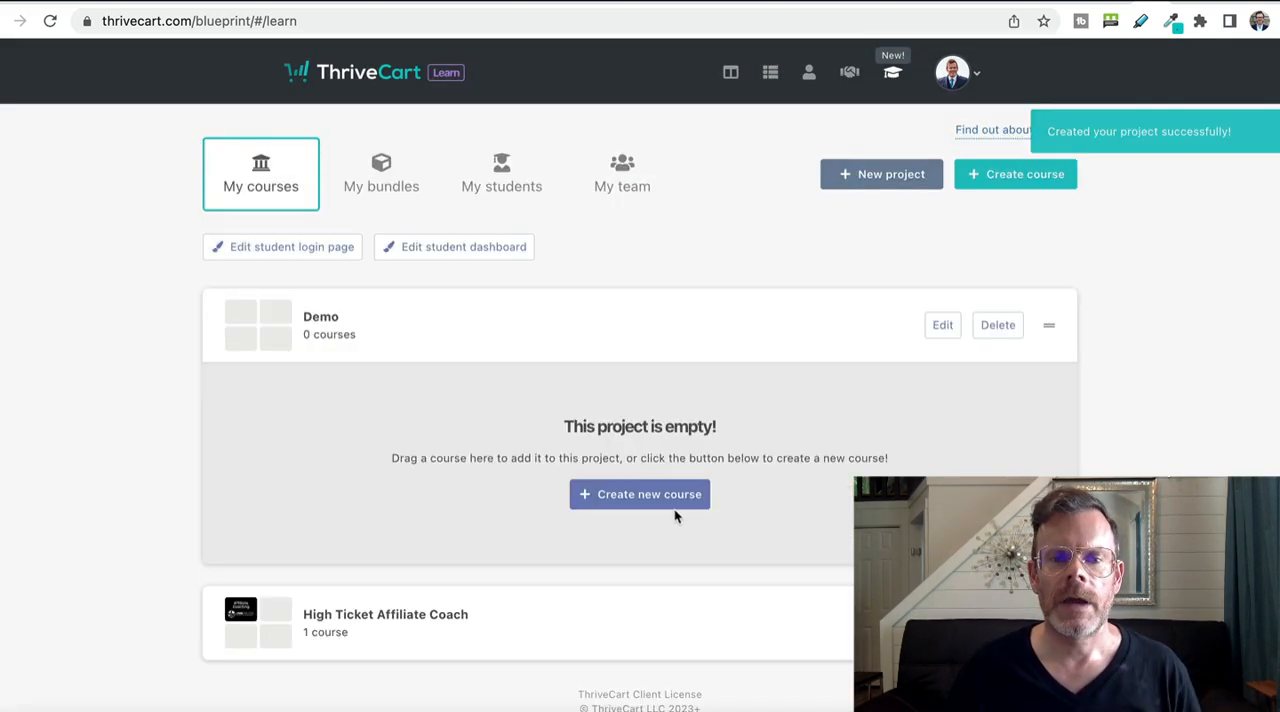
{"action": "left_click", "coordinate": [677, 512]}
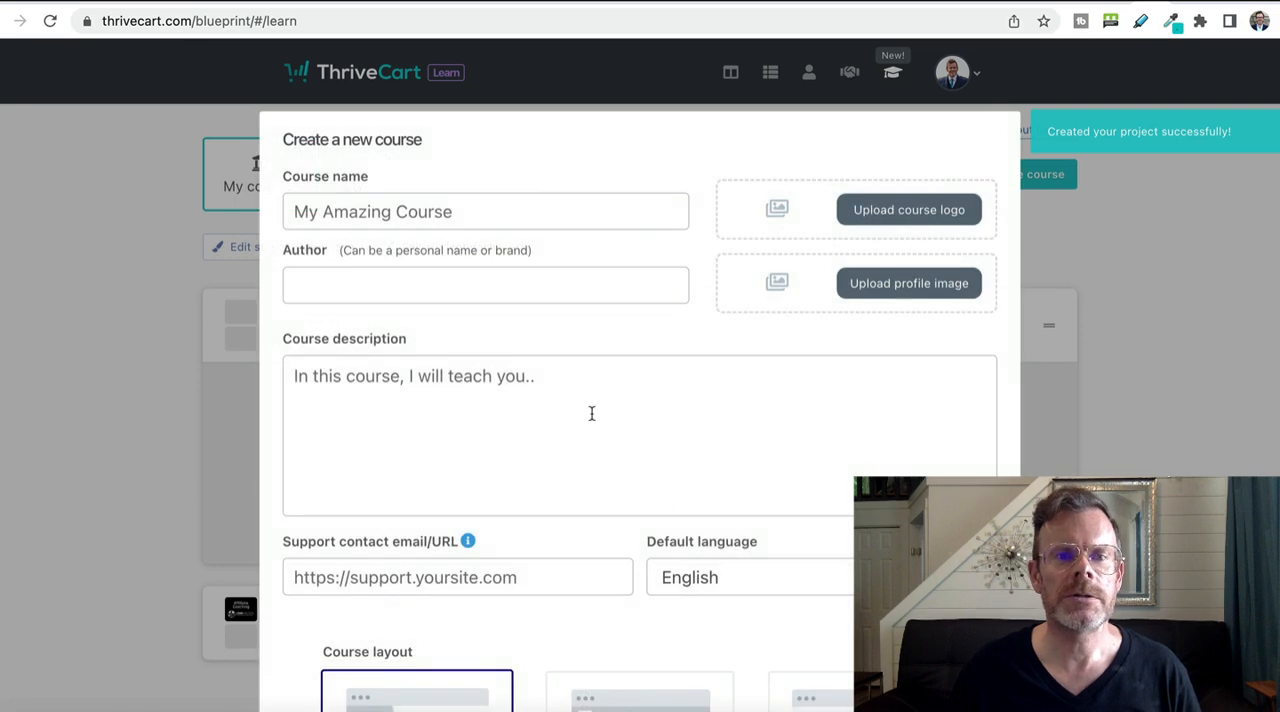
{"action": "scroll", "coordinate": [591, 413], "scroll_direction": "down", "scroll_amount": 5}
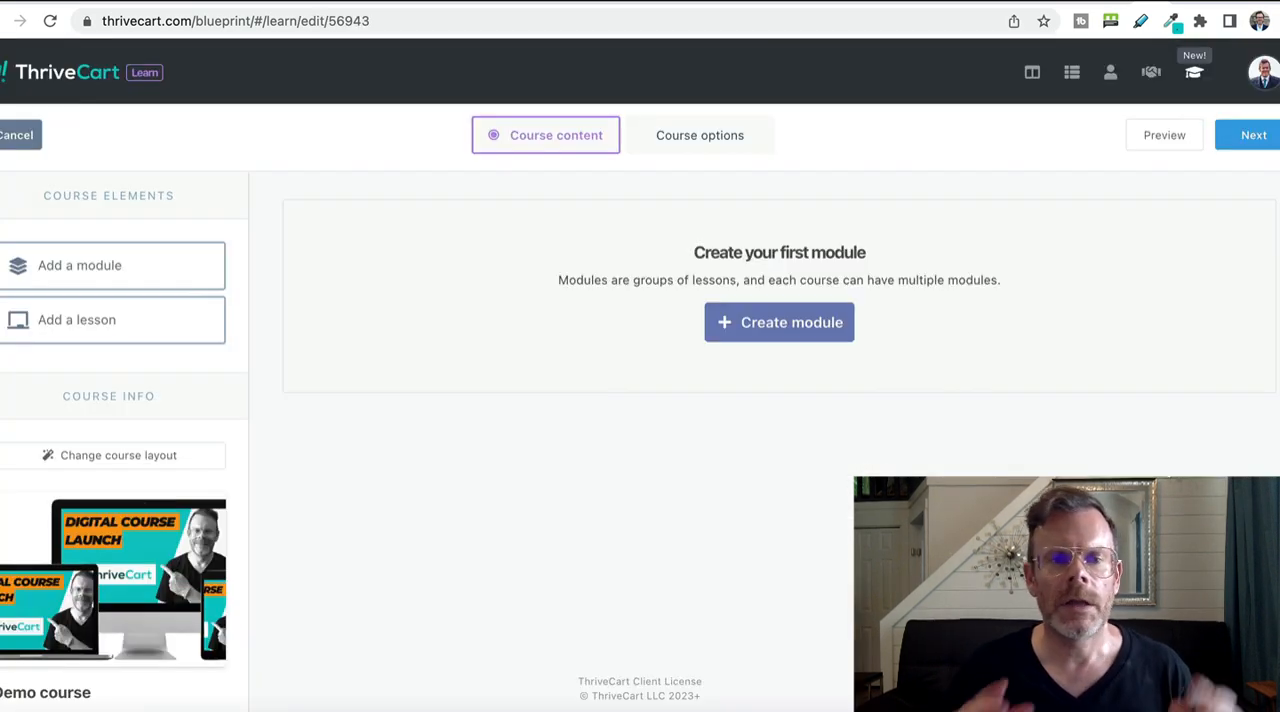
Create a module named "Demo module" in the course and add a lesson named "Demo lesson" to it.
{"action": "left_click", "coordinate": [791, 333]}
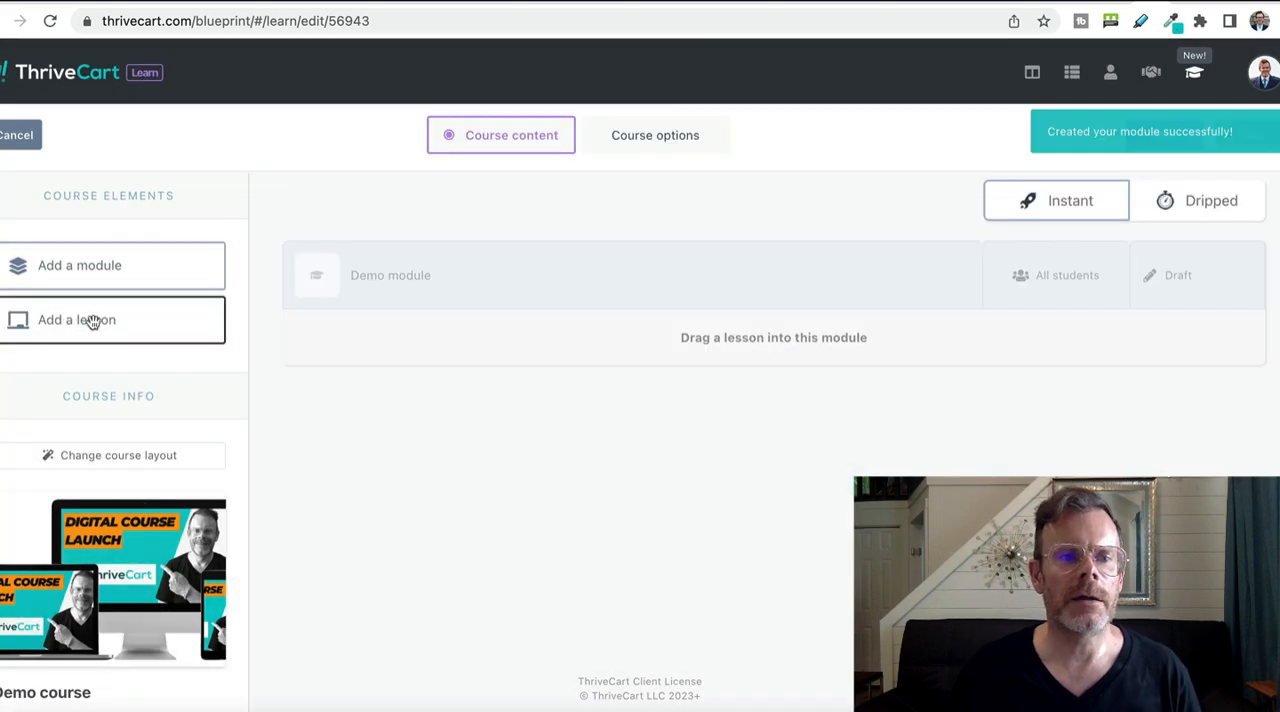
{"action": "left_click_drag", "start_coordinate": [92, 321], "coordinate": [674, 363]}
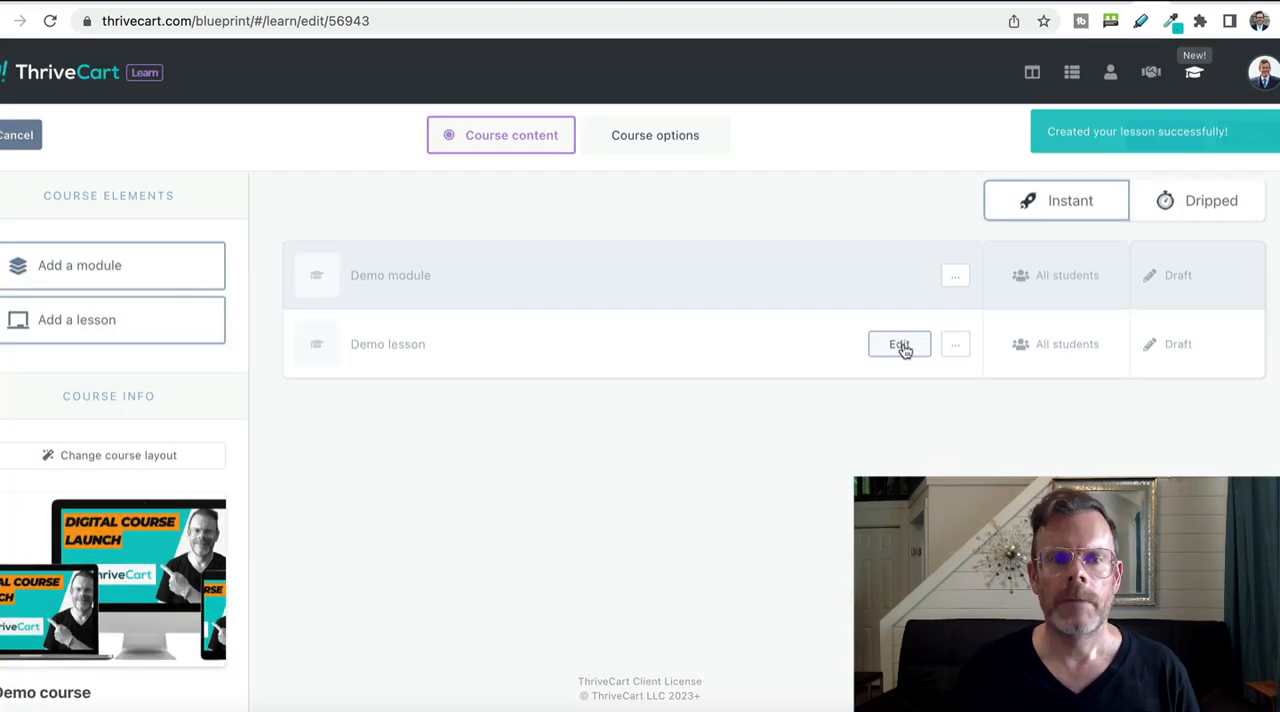
Add the text "This lesson is awesome" and a video below it to Demo lesson.
{"action": "left_click", "coordinate": [900, 345]}
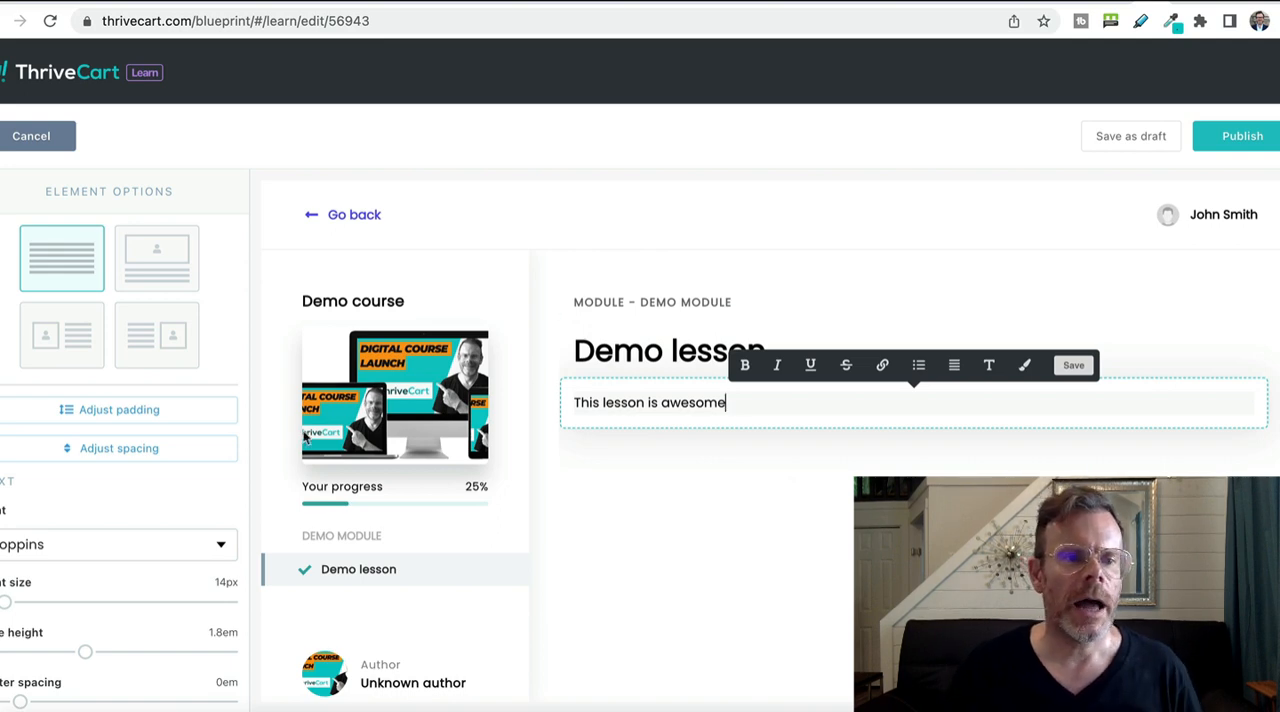
{"action": "left_click", "coordinate": [808, 469]}
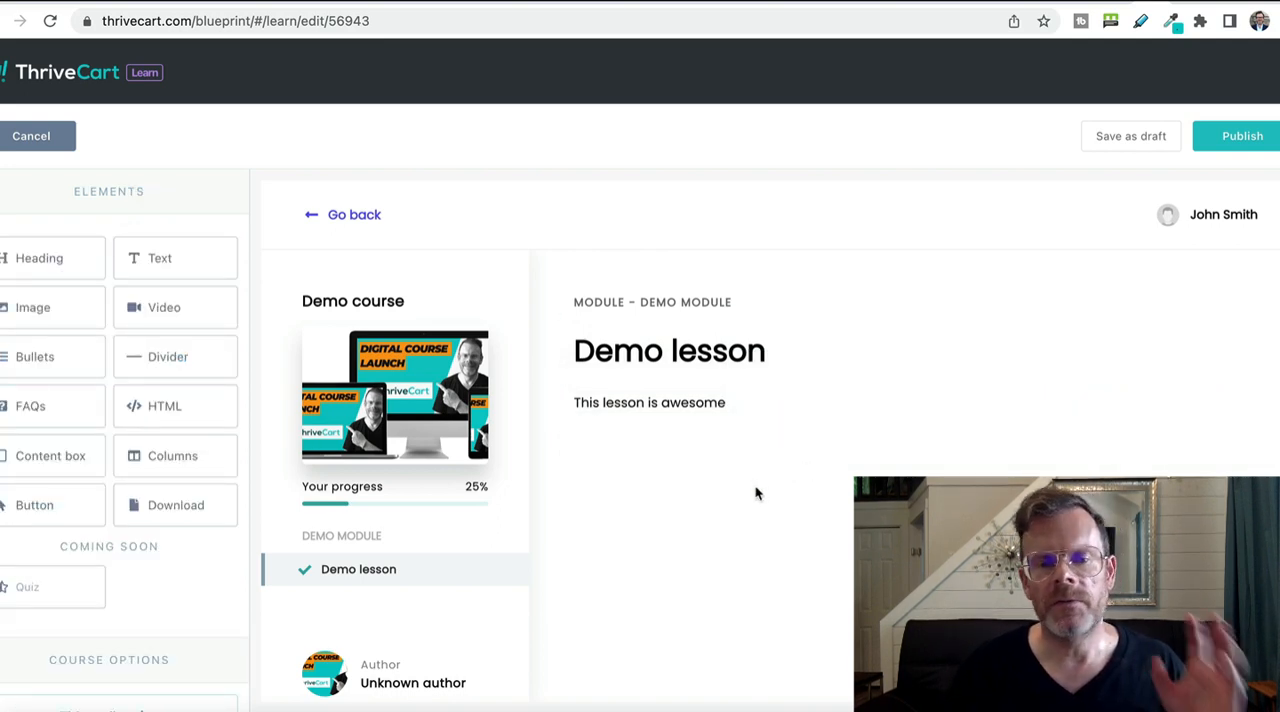
{"action": "left_click_drag", "start_coordinate": [183, 310], "coordinate": [694, 474]}
{"action": "left_click", "coordinate": [396, 569]}
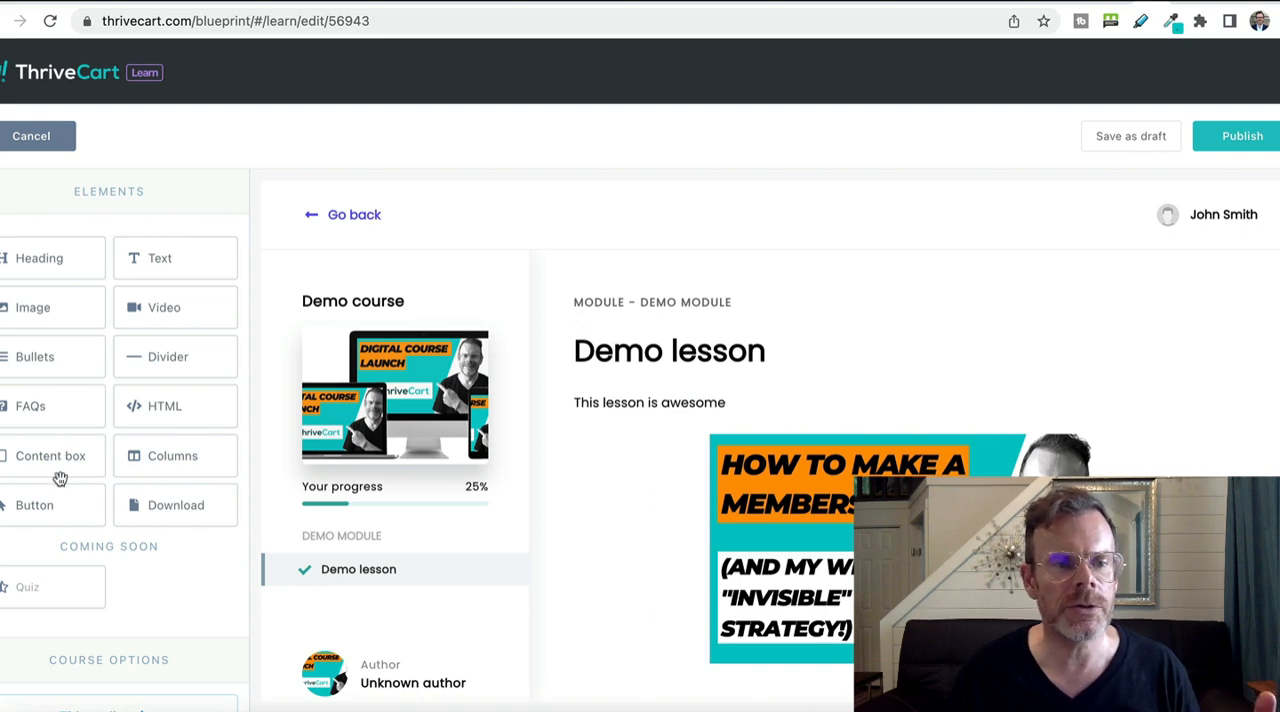
Add a download element titled "Awesome download" with the download arrow image below the video, and publish the lesson.
{"action": "scroll", "coordinate": [625, 508], "scroll_direction": "down", "scroll_amount": 3}
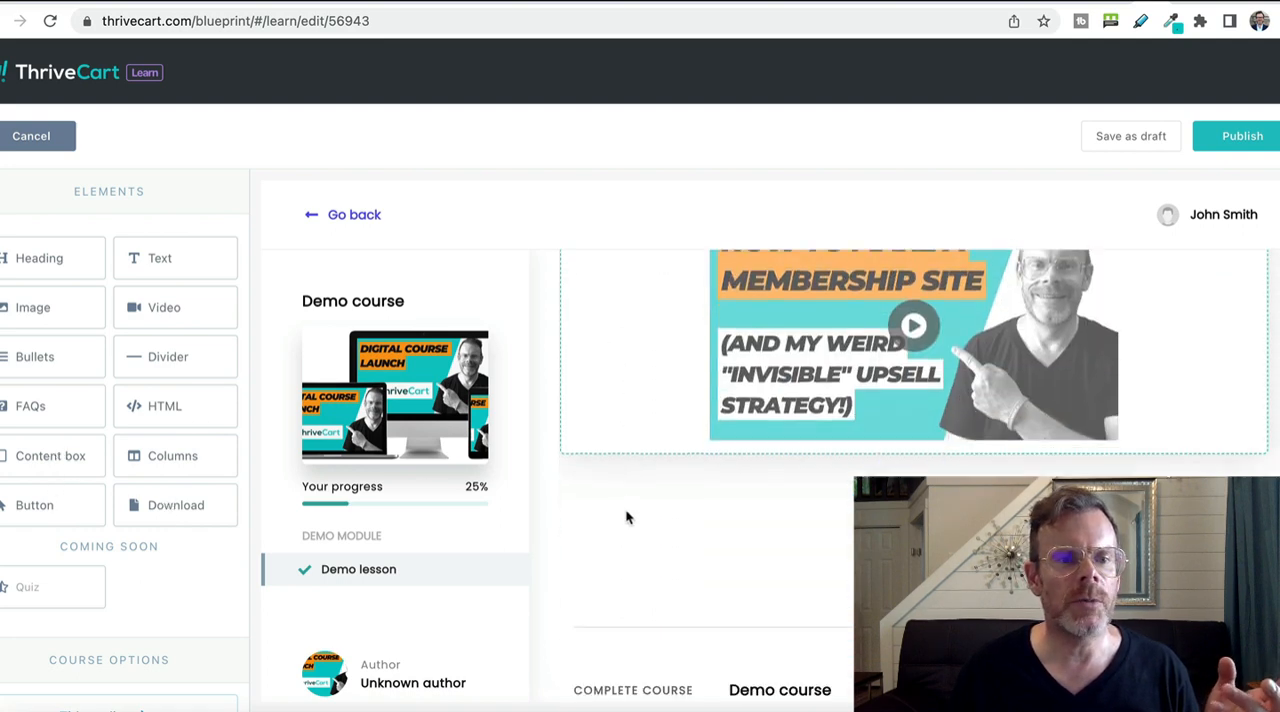
{"action": "left_click_drag", "start_coordinate": [243, 507], "coordinate": [771, 520]}
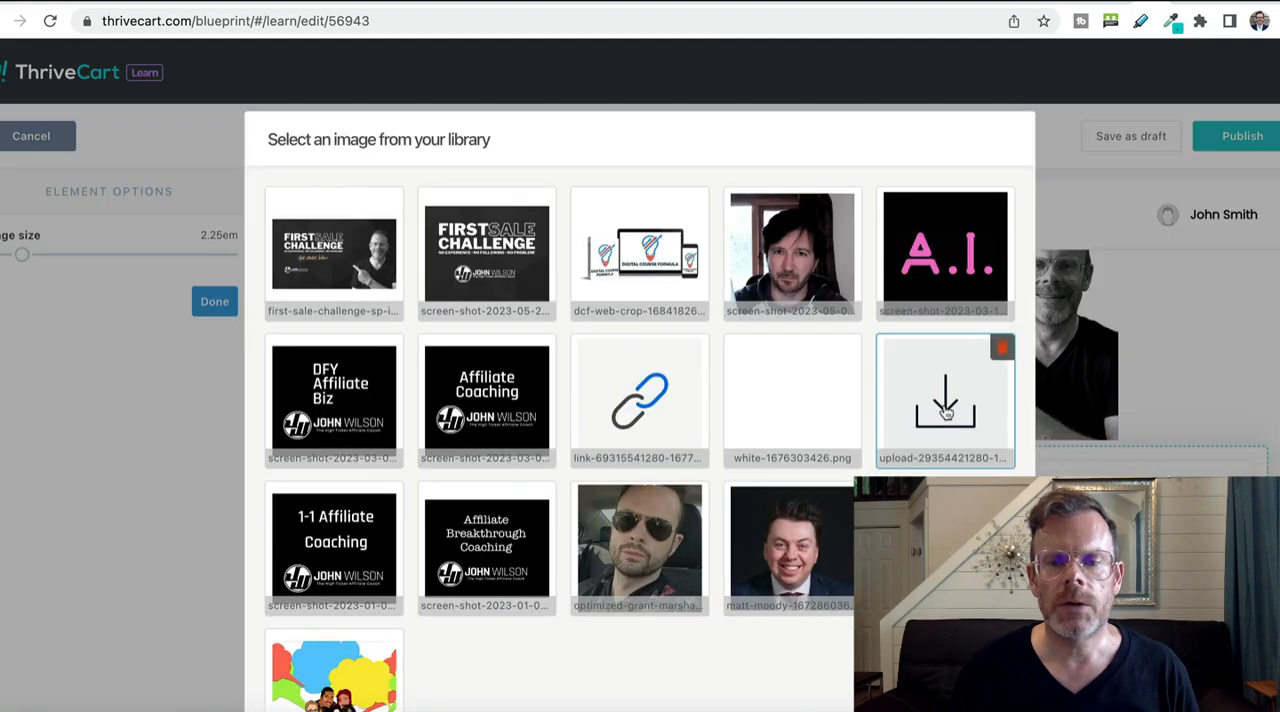
{"action": "scroll", "coordinate": [933, 424], "scroll_direction": "down", "scroll_amount": 5}
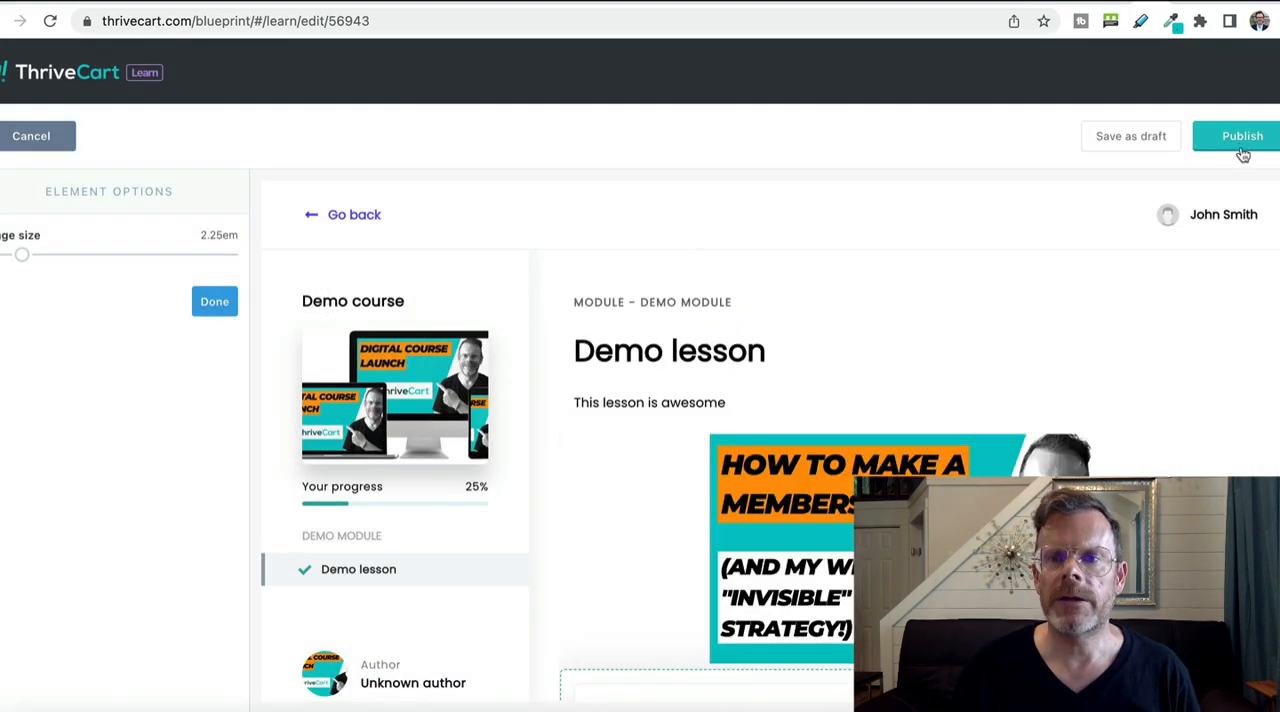
{"action": "left_click", "coordinate": [1243, 147]}
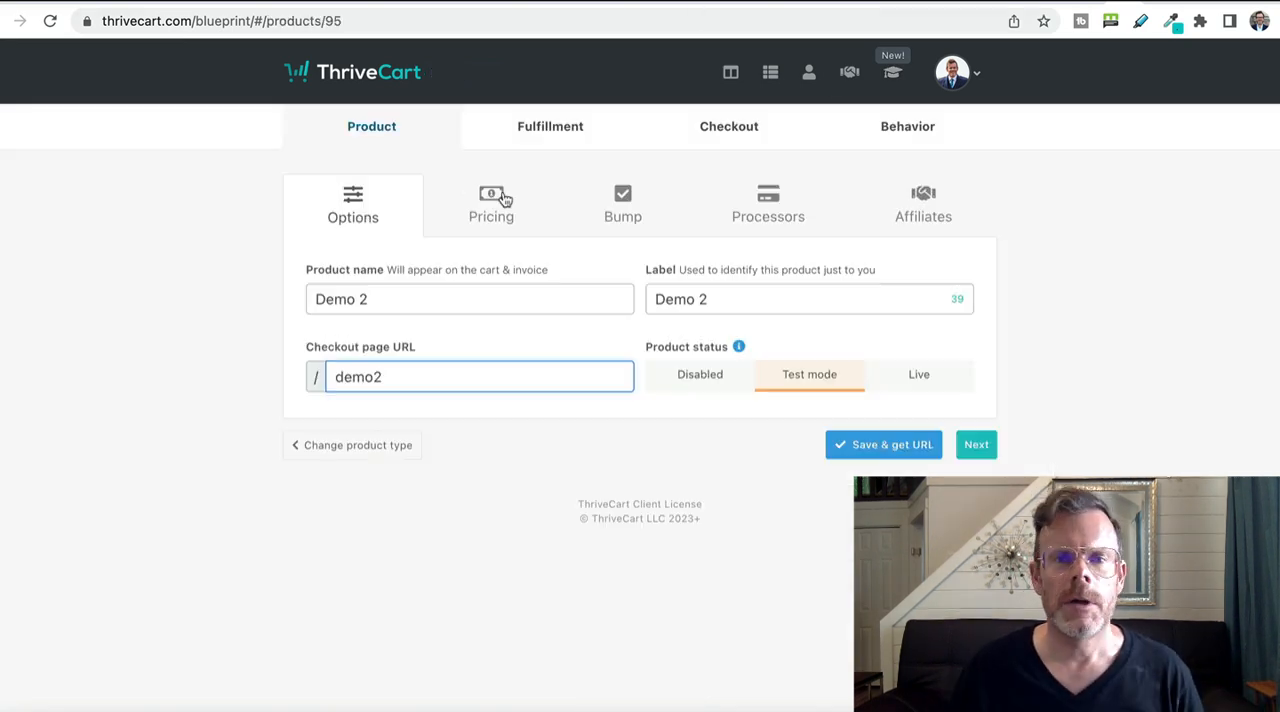
Set the product's fulfillment to add buyers to the membership site with ThriveCart Learn's Demo course, and save the product.
{"action": "left_click", "coordinate": [549, 127]}
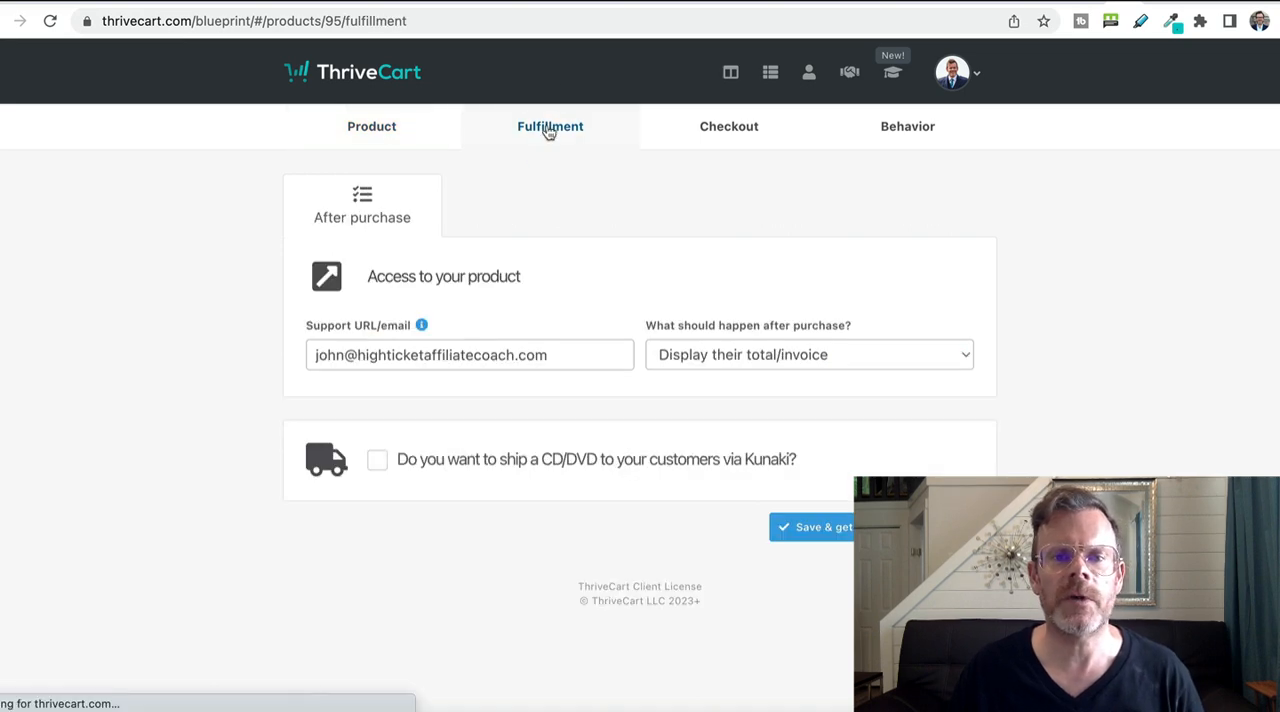
{"action": "left_click", "coordinate": [785, 365]}
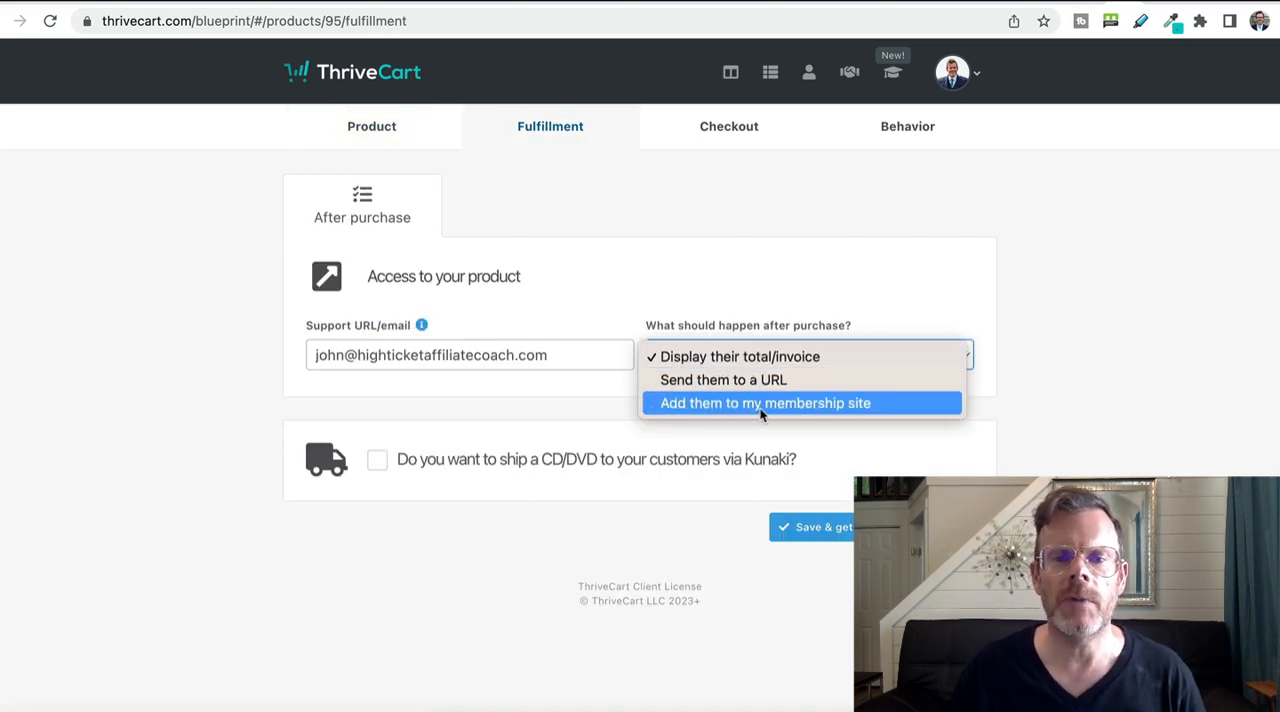
{"action": "left_click", "coordinate": [760, 403]}
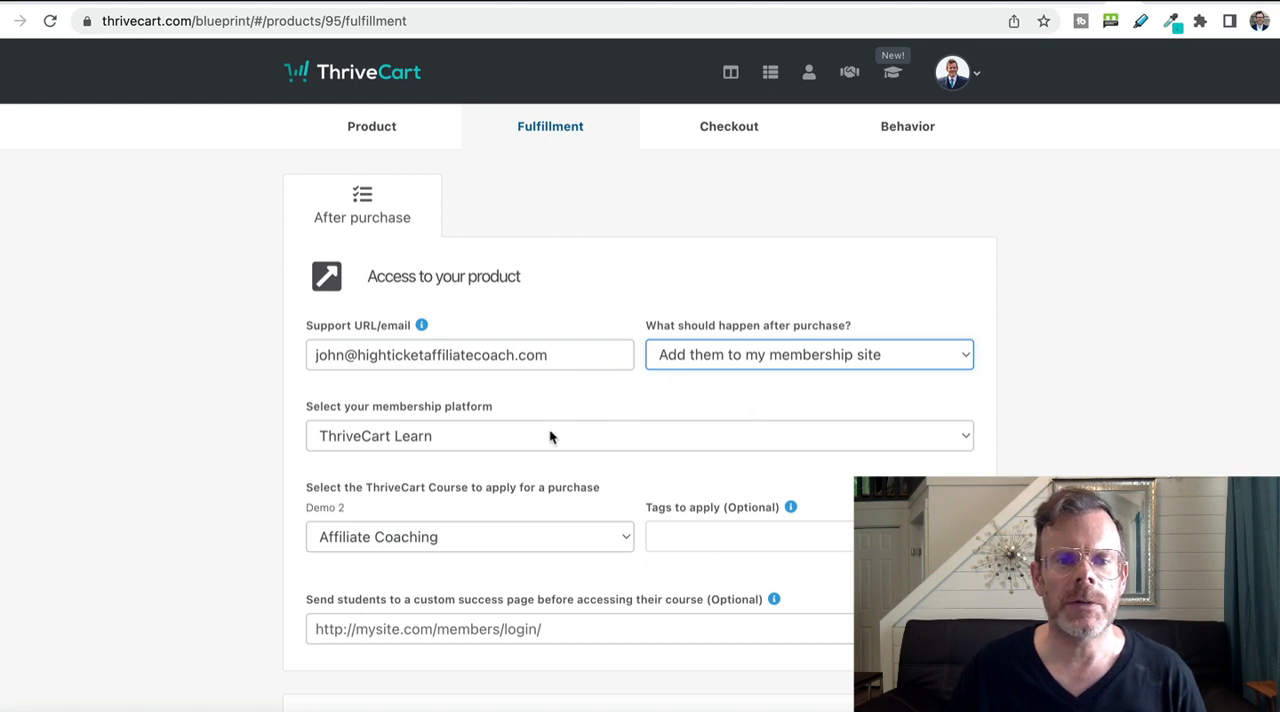
{"action": "scroll", "coordinate": [528, 445], "scroll_direction": "down", "scroll_amount": 3}
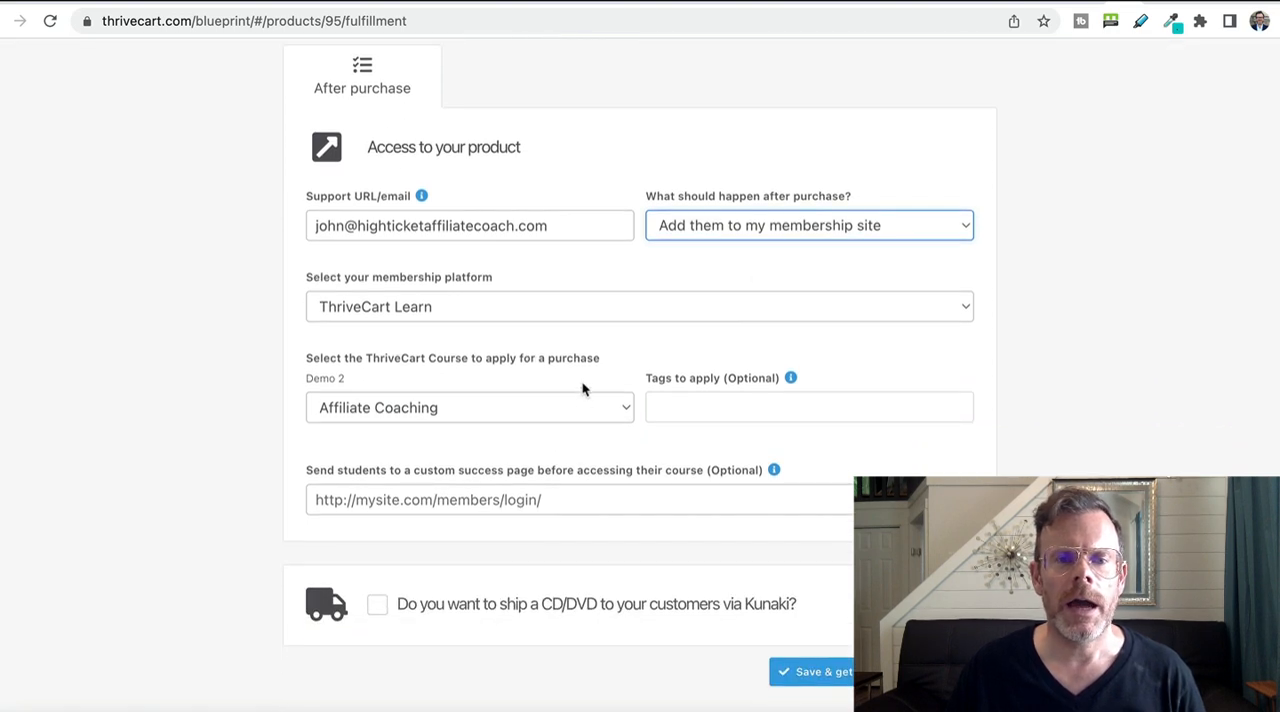
{"action": "left_click", "coordinate": [578, 405]}
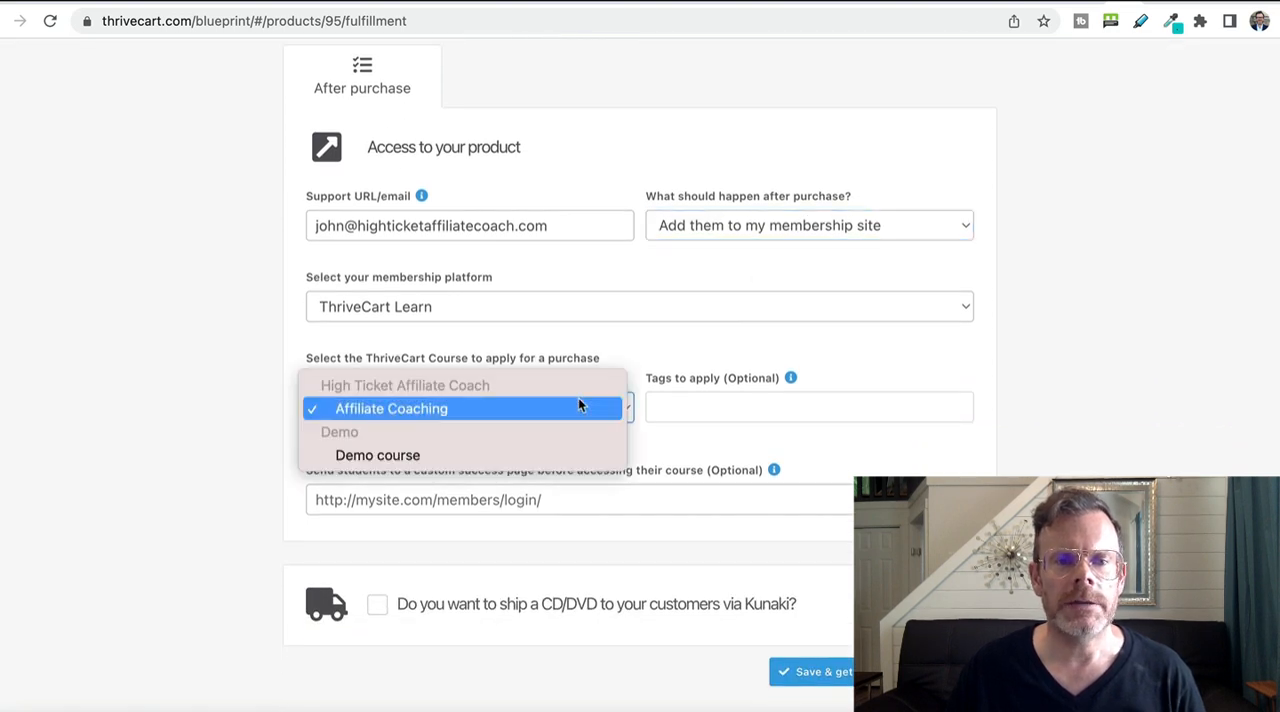
{"action": "left_click", "coordinate": [518, 455]}
{"action": "scroll", "coordinate": [600, 500], "scroll_direction": "down", "scroll_amount": 1}
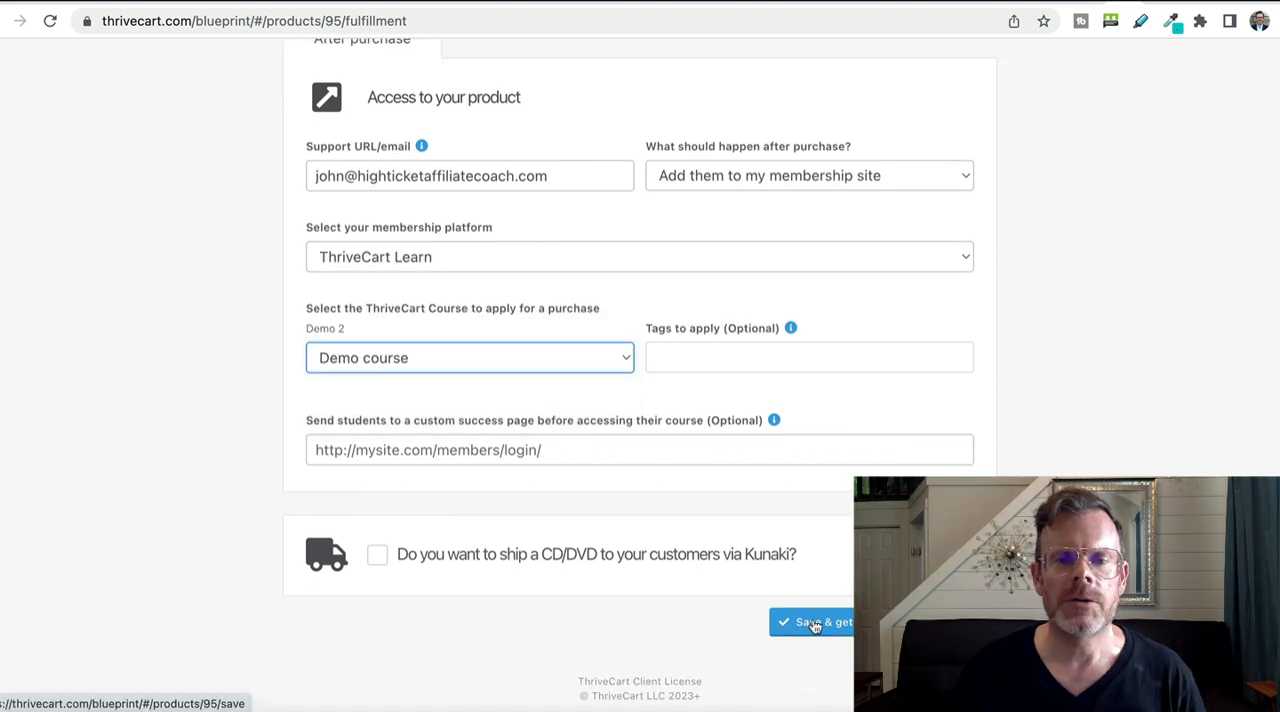
{"action": "left_click", "coordinate": [809, 620]}
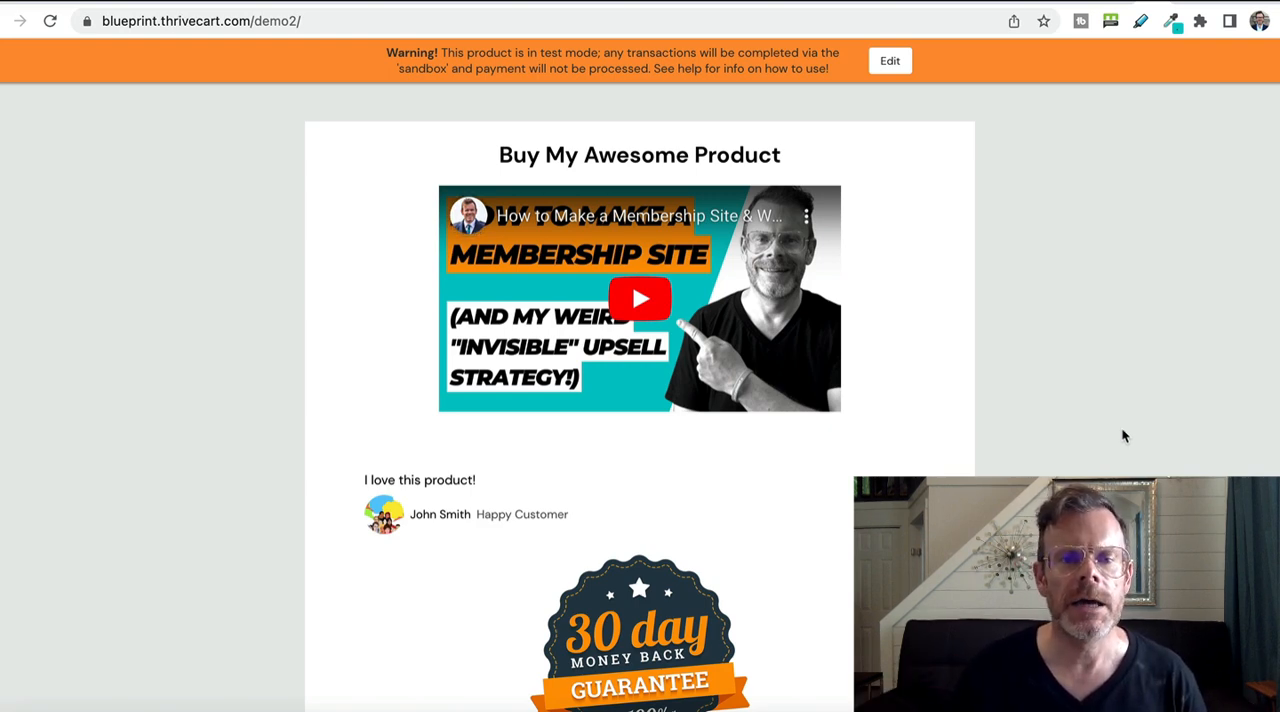
Complete a test purchase on the checkout page and open Demo course from the buyer's purchases.
{"action": "scroll", "coordinate": [1124, 437], "scroll_direction": "down", "scroll_amount": 1}
{"action": "scroll", "coordinate": [1124, 437], "scroll_direction": "down", "scroll_amount": 7}
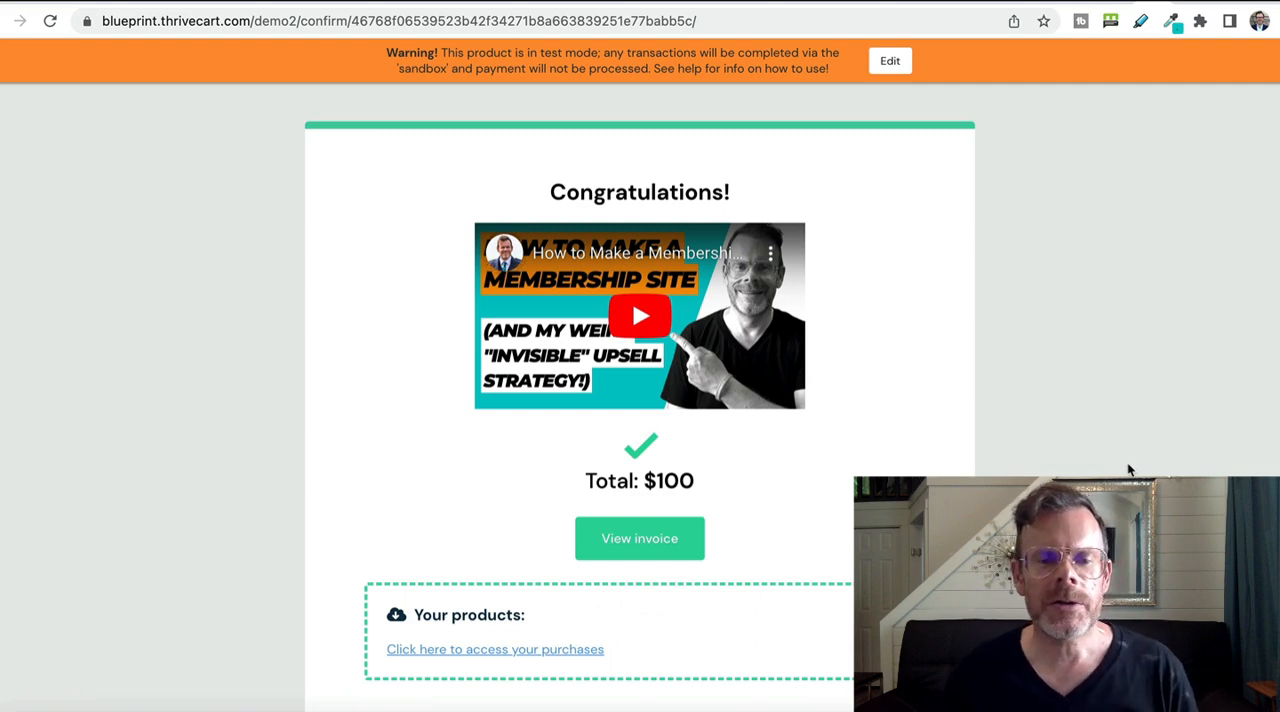
{"action": "left_click", "coordinate": [538, 652]}
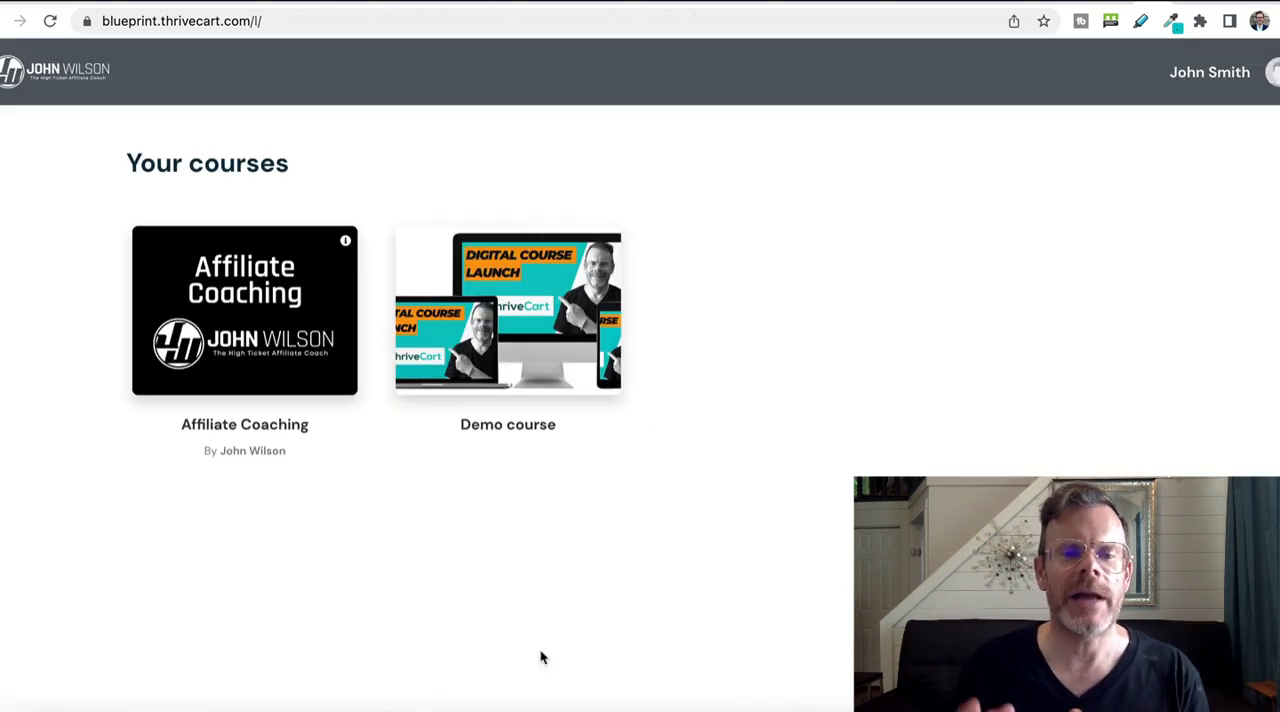
{"action": "left_click", "coordinate": [556, 371]}
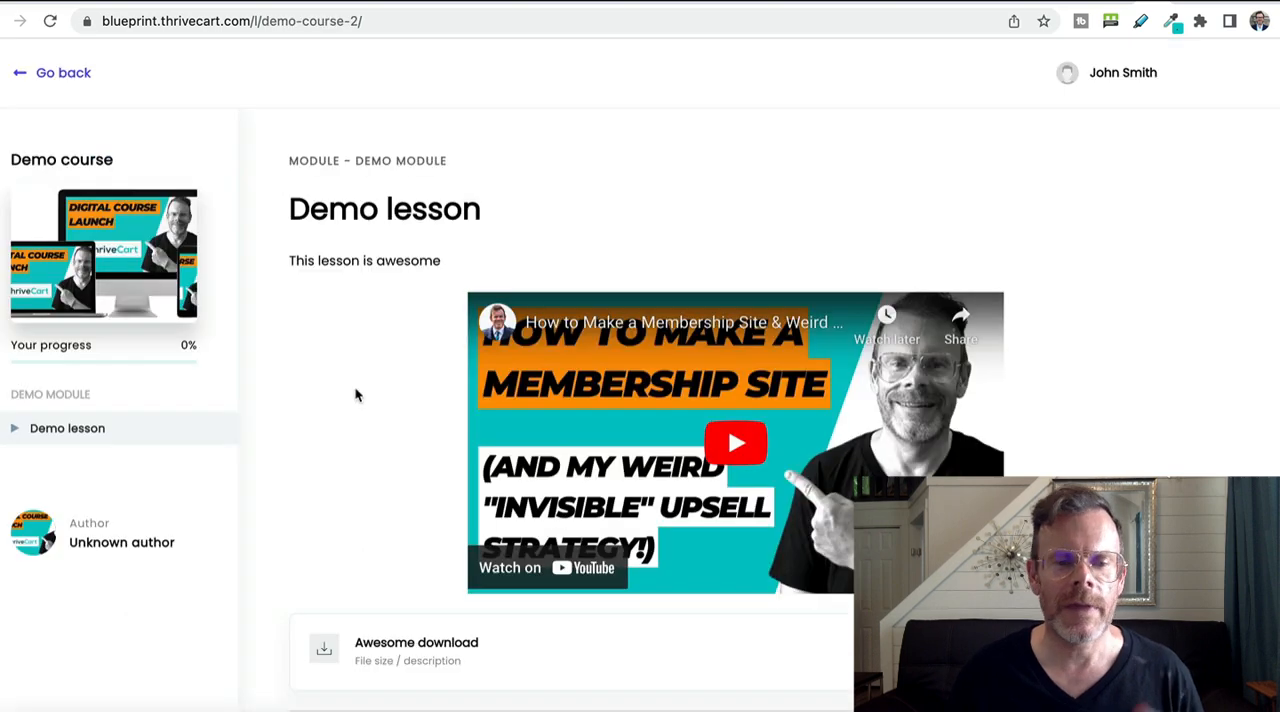